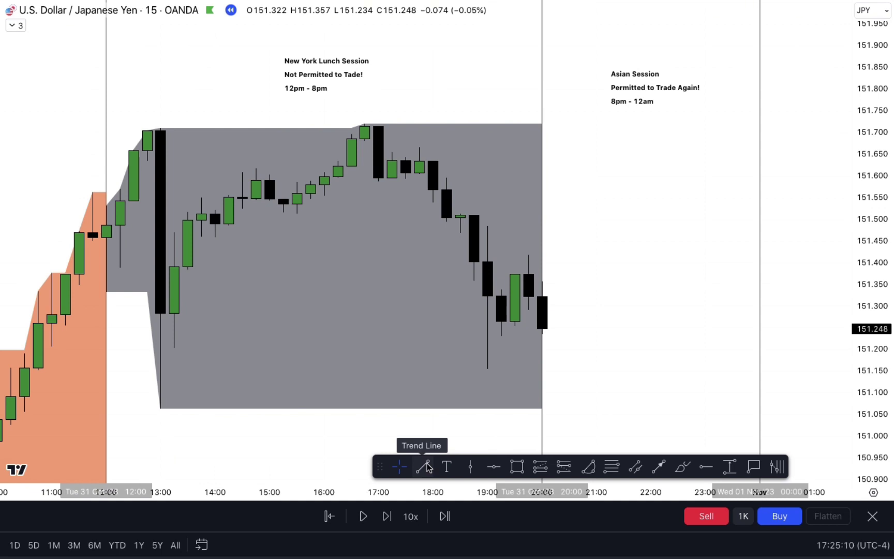
# Draw horizontal trend lines from the 13:00 low (151.063) and the 19:00 low (151.154) to the 1 Nov 00:00 line
pyautogui.click(428, 467)
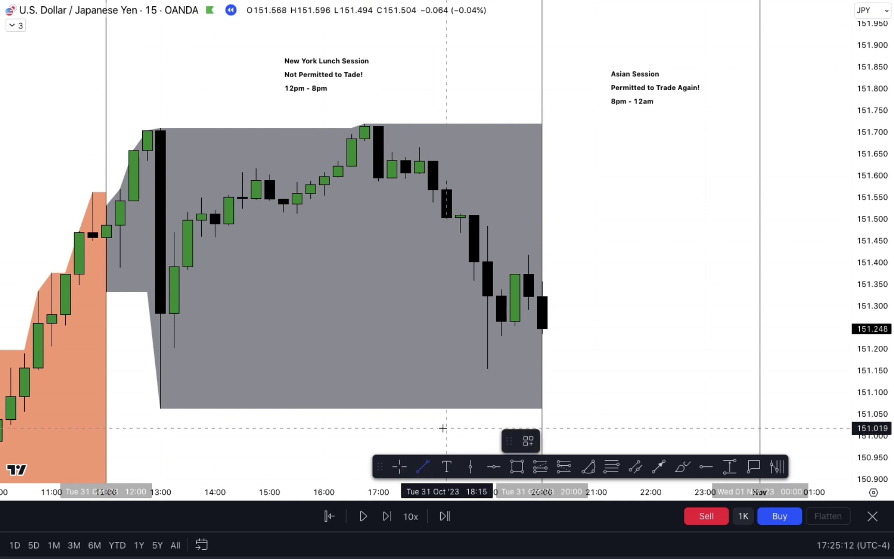
pyautogui.click(161, 408)
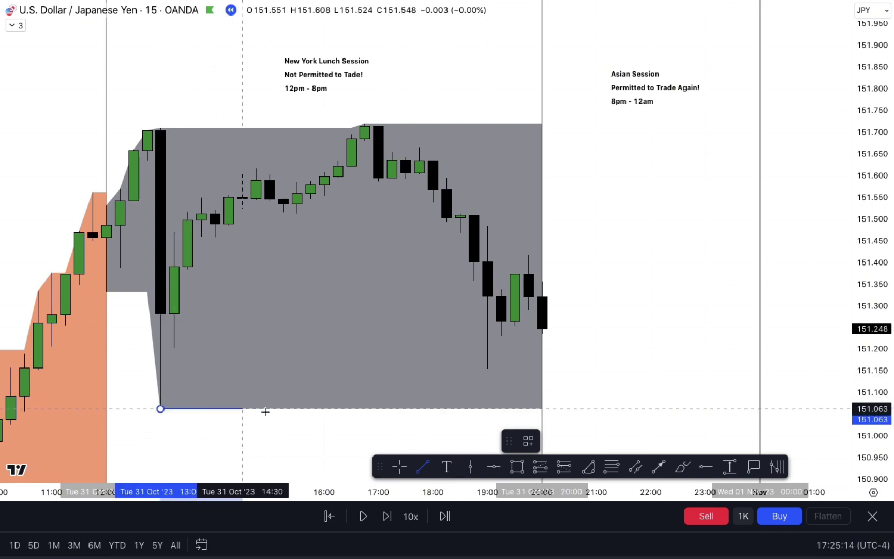
pyautogui.click(760, 408)
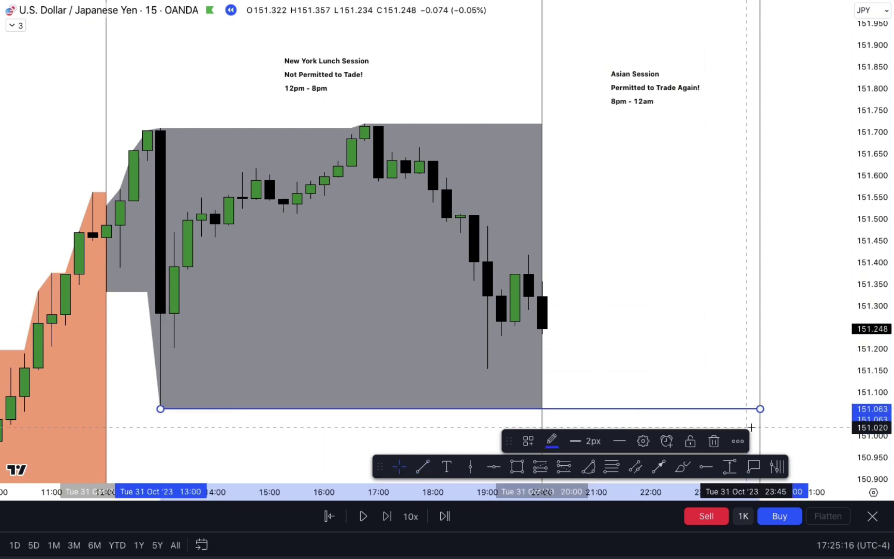
pyautogui.press('Escape')
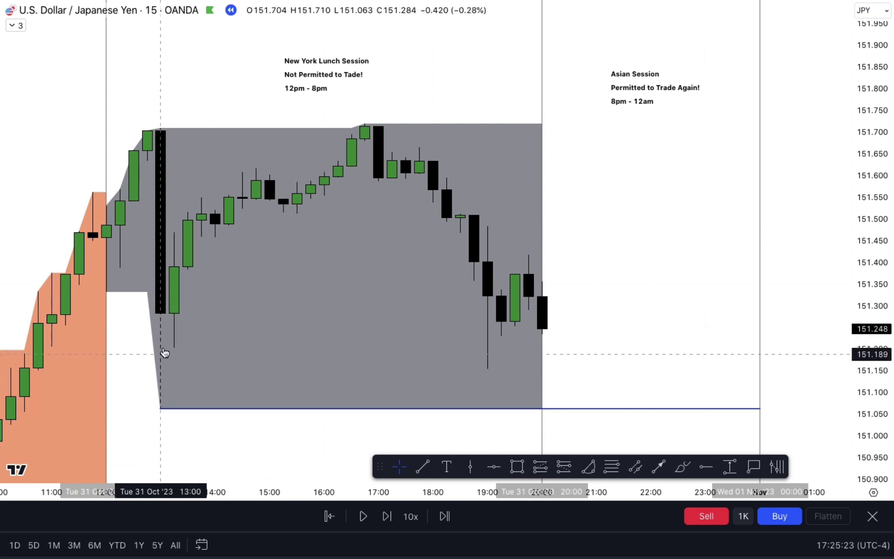
pyautogui.click(423, 467)
pyautogui.click(487, 369)
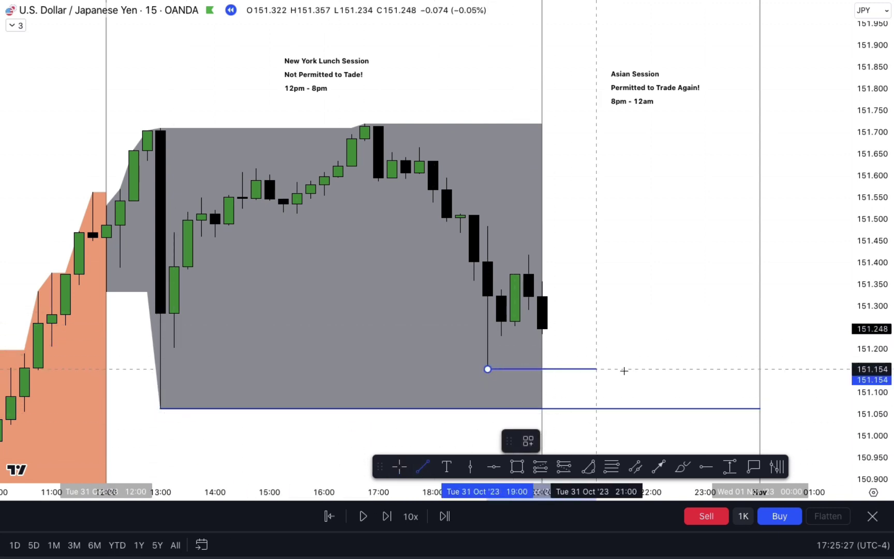
pyautogui.click(759, 369)
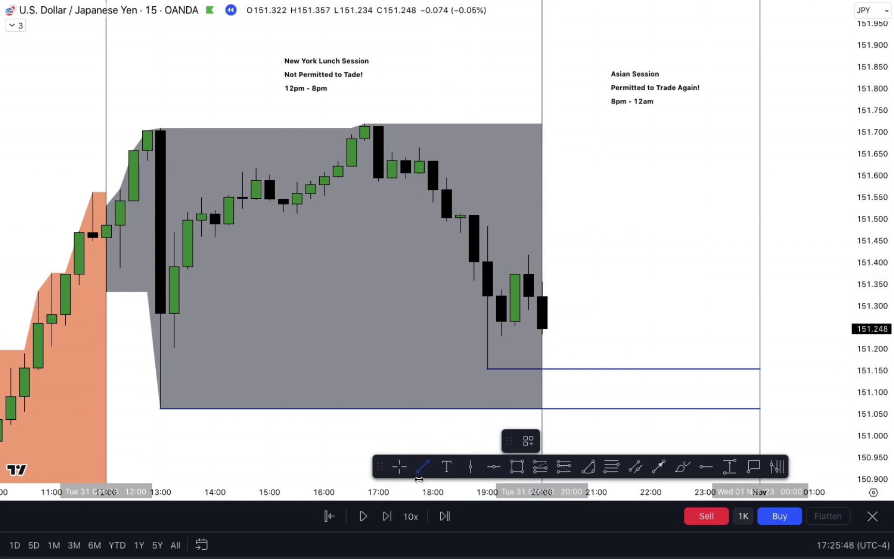
# Draw a horizontal trend line from the 19:45 high at 151.418 to the 1 Nov 00:00 line and colour it red
pyautogui.click(533, 246)
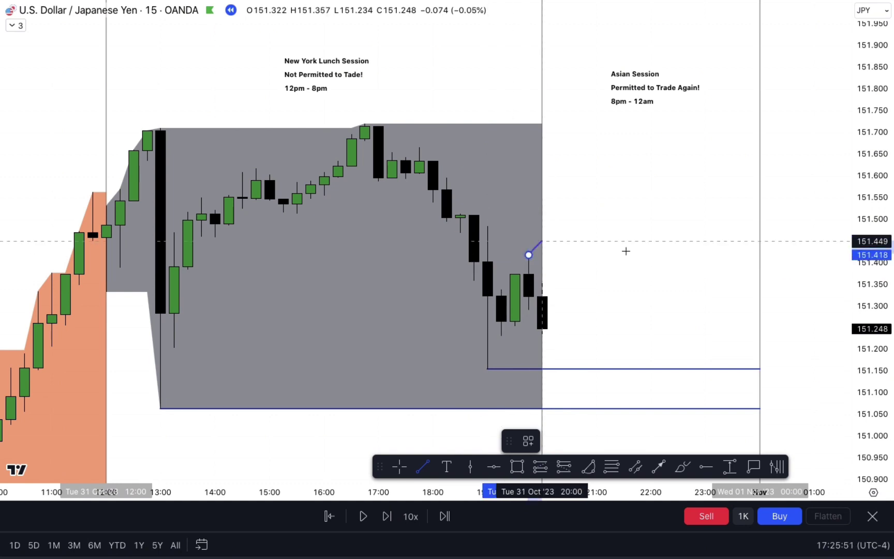
pyautogui.click(757, 263)
pyautogui.click(572, 441)
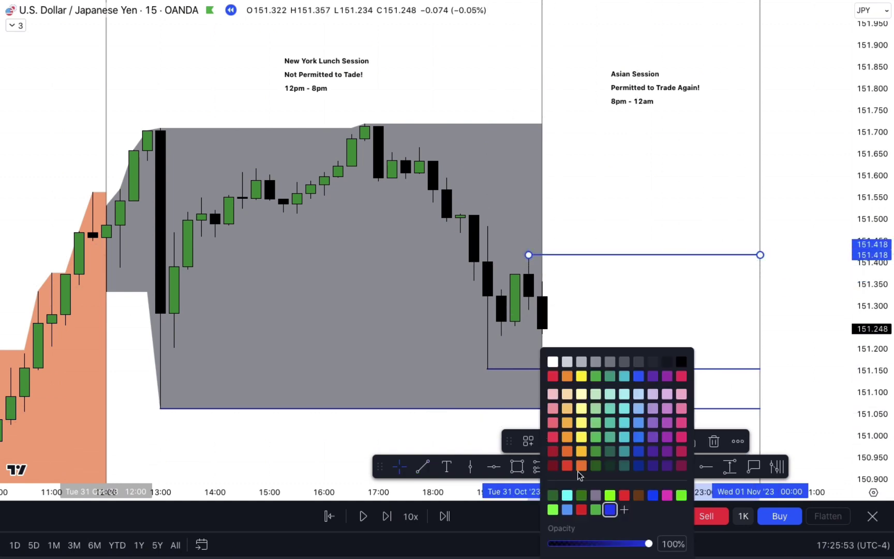
pyautogui.click(581, 510)
pyautogui.click(599, 345)
# Draw red horizontal trend lines from the 17:45 high (151.666) and the 16:45 high (151.720) to the 1 Nov 00:00 line
pyautogui.hotkey('alt', 't')
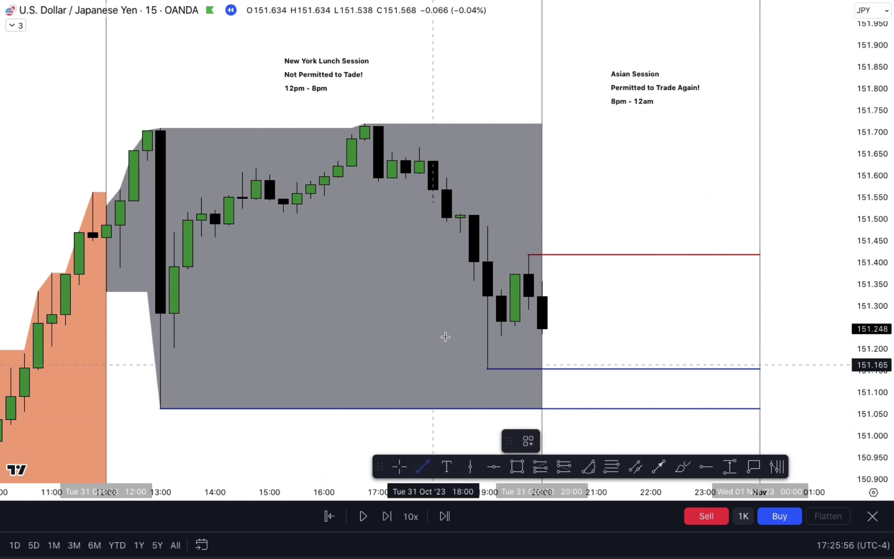
pyautogui.click(421, 143)
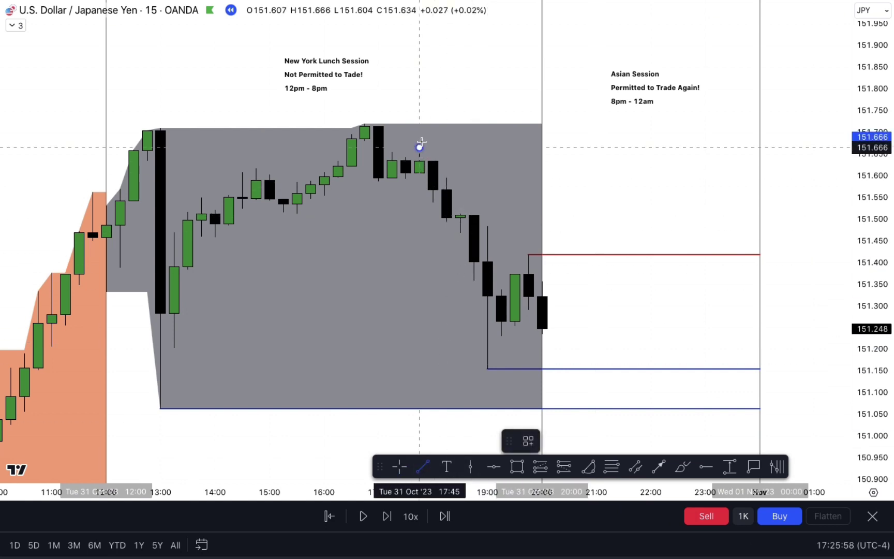
pyautogui.click(760, 176)
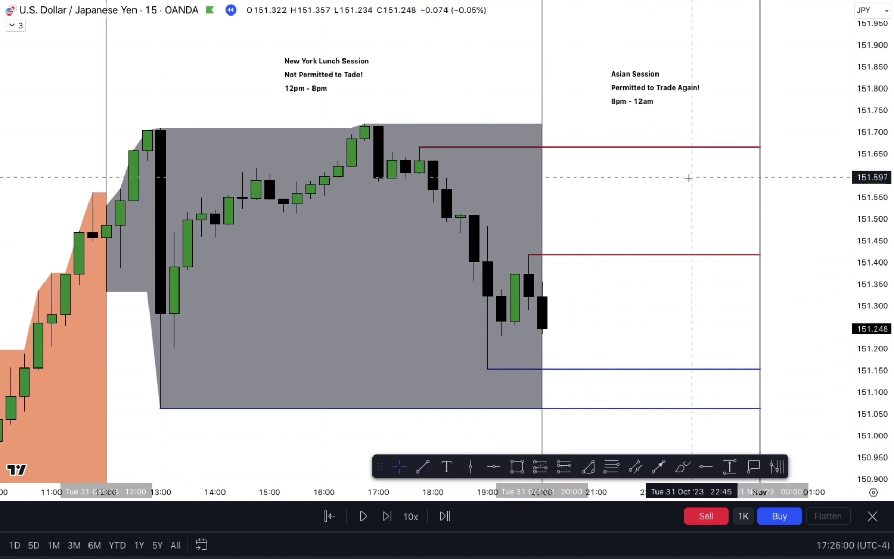
pyautogui.click(422, 467)
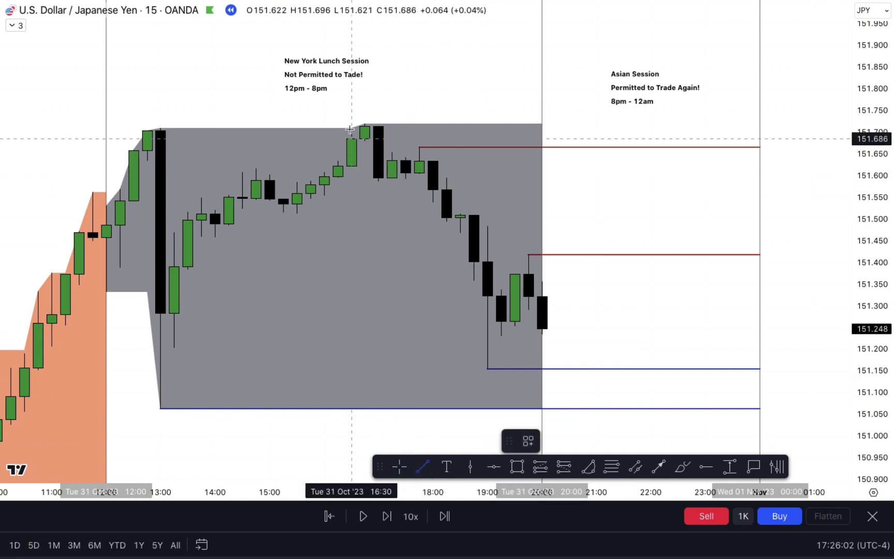
pyautogui.click(365, 124)
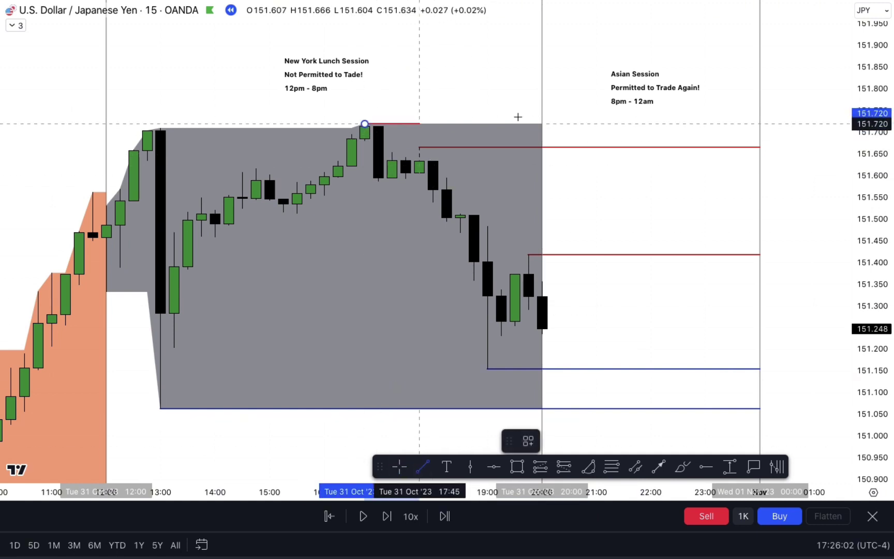
pyautogui.click(760, 139)
pyautogui.click(655, 183)
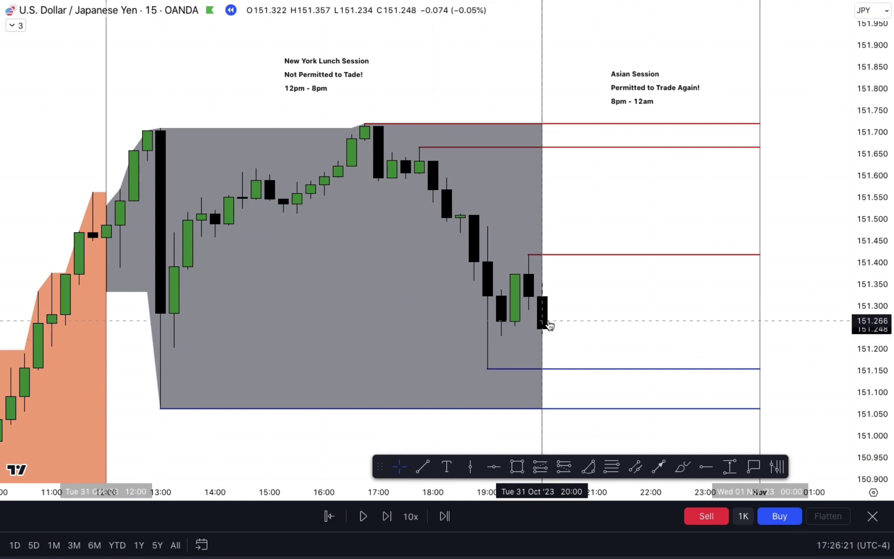
# Draw a black dashed trend line from the 20:00 candle's open at 151.322 to the 1 Nov 00:00 line
pyautogui.click(424, 468)
pyautogui.click(542, 297)
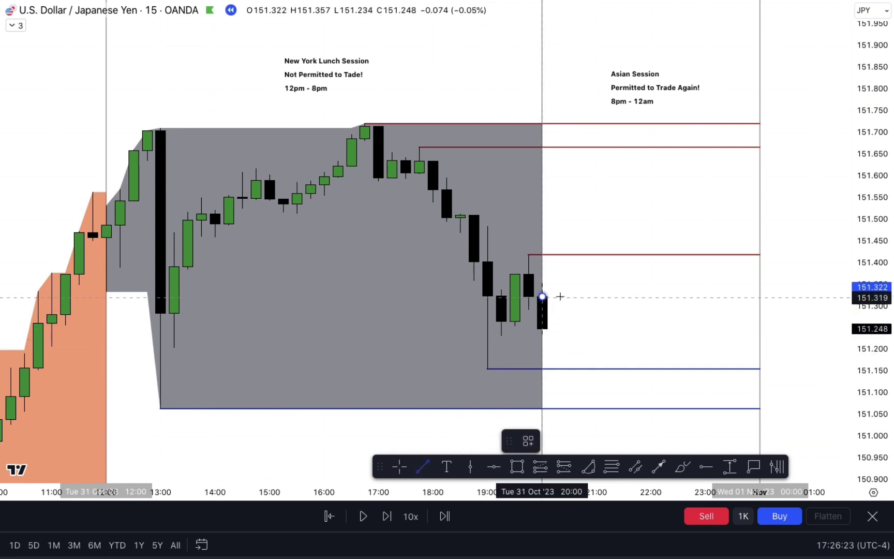
pyautogui.click(758, 300)
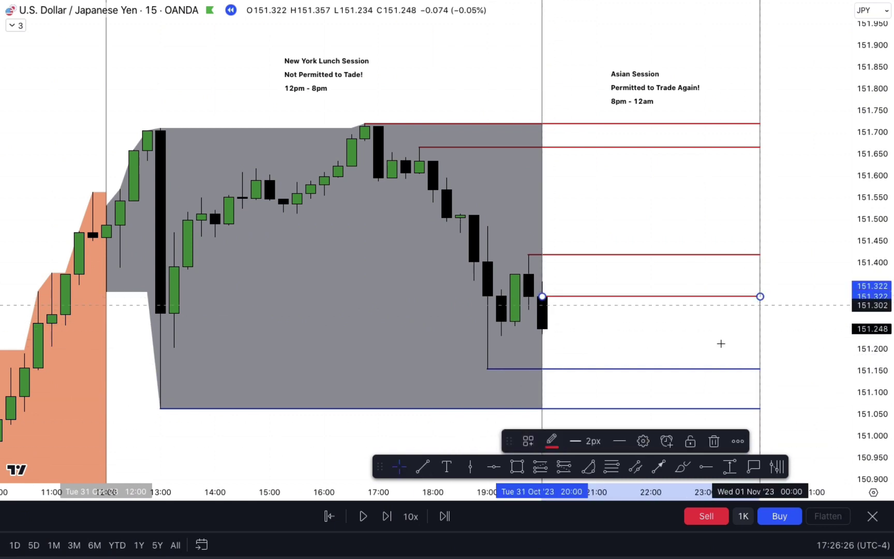
pyautogui.click(619, 441)
pyautogui.click(656, 488)
pyautogui.click(635, 359)
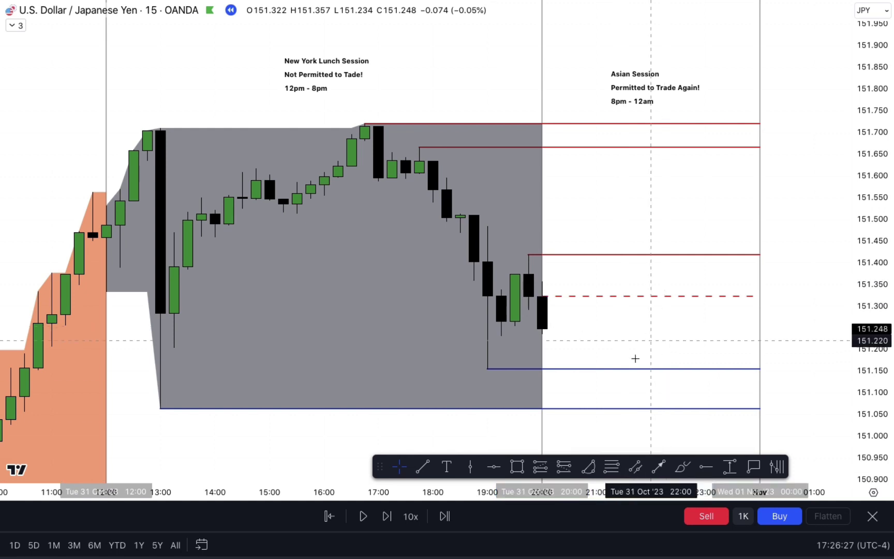
pyautogui.click(660, 297)
pyautogui.click(561, 441)
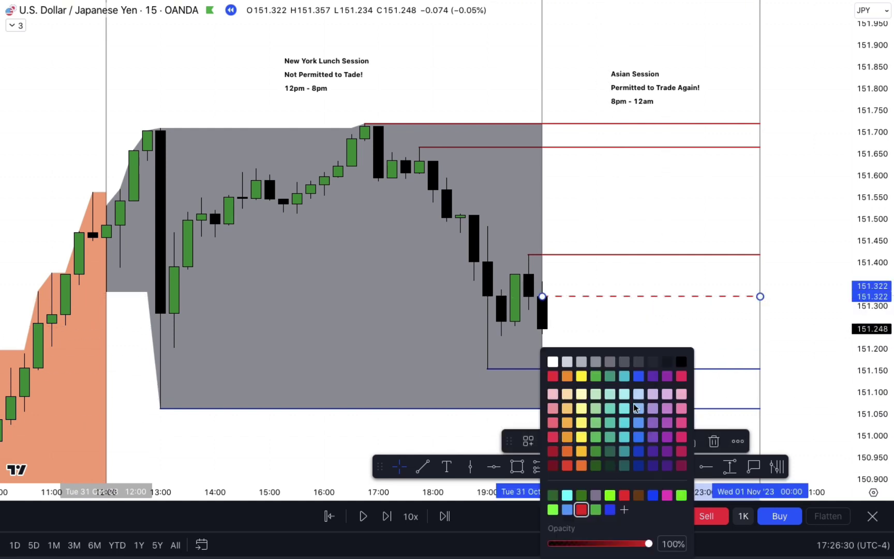
pyautogui.click(682, 362)
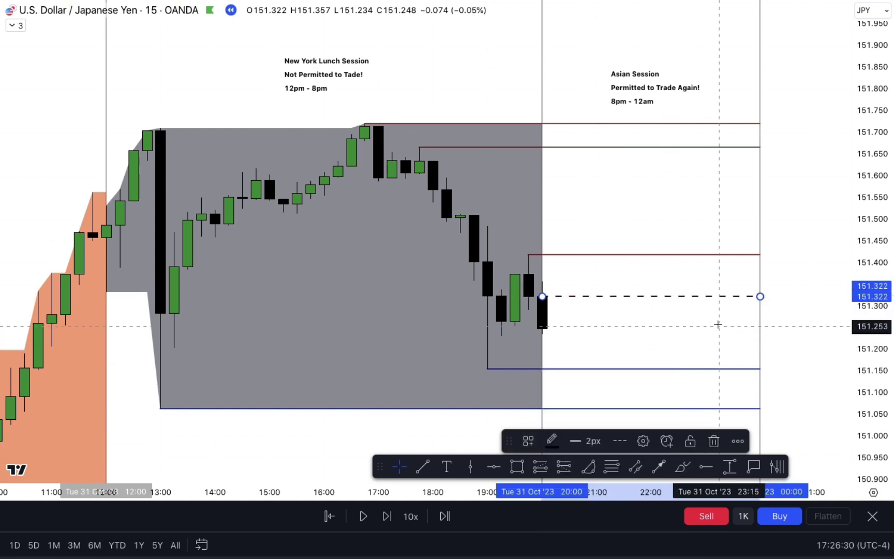
# Add the text label "8pm open" to the black dashed trend line
pyautogui.doubleClick(710, 299)
pyautogui.click(392, 239)
pyautogui.write('8pm open')
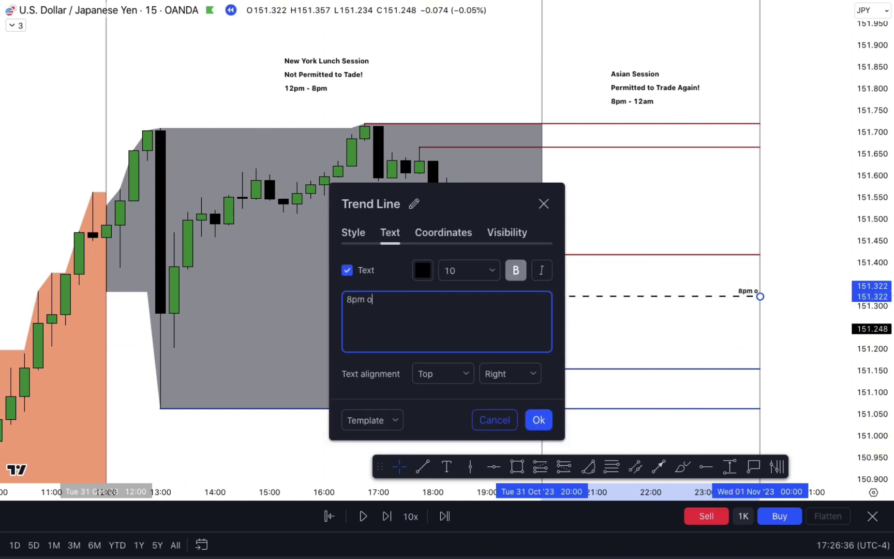
pyautogui.click(538, 419)
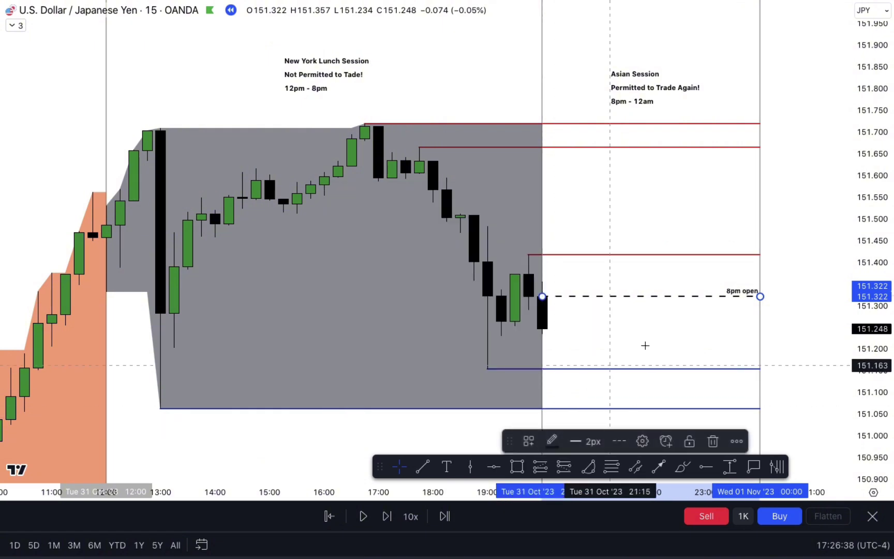
pyautogui.click(737, 323)
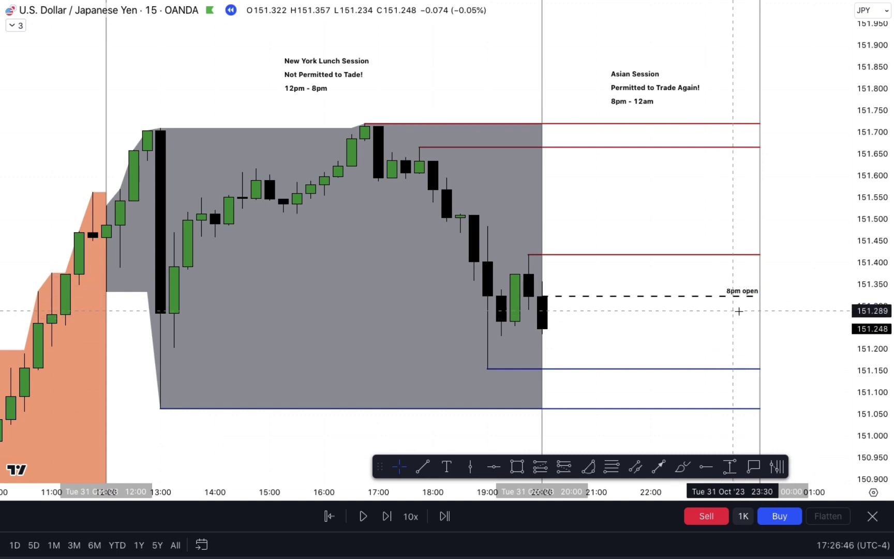
# Advance the replay by two 15-minute candles and switch the chart to the 1-minute timeframe
pyautogui.click(387, 518)
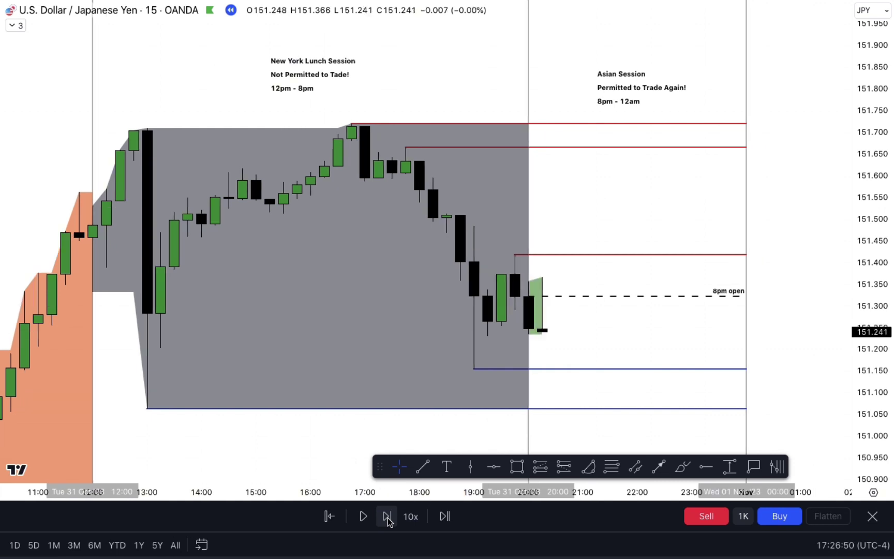
pyautogui.click(387, 518)
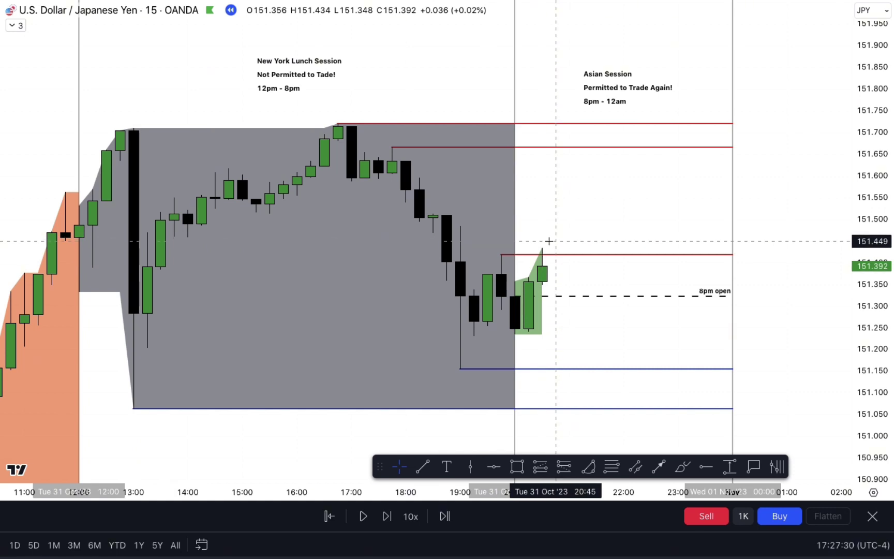
pyautogui.write('1')
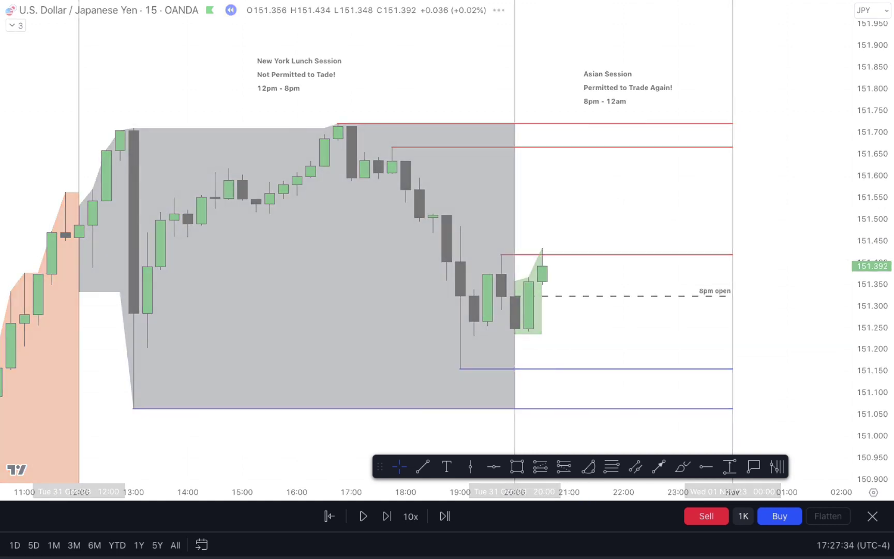
pyautogui.press('1')
pyautogui.press('Return')
# Examine the 1-minute price action since 20:00 around the red 151.418 level and the dashed 8pm open line
pyautogui.moveTo(861, 383); pyautogui.dragTo(861, 391)
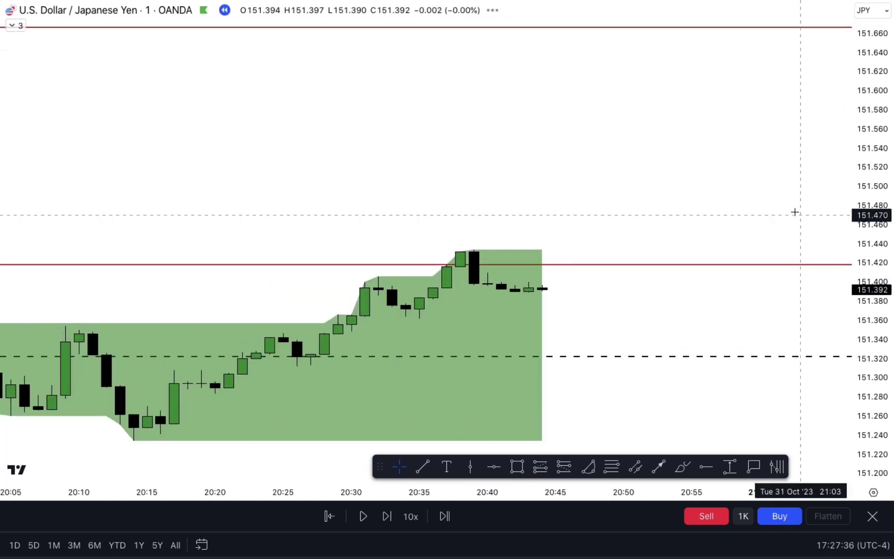
pyautogui.scroll(-2, 733, 294)
pyautogui.moveTo(871, 397); pyautogui.dragTo(853, 305)
pyautogui.moveTo(709, 262); pyautogui.dragTo(678, 243)
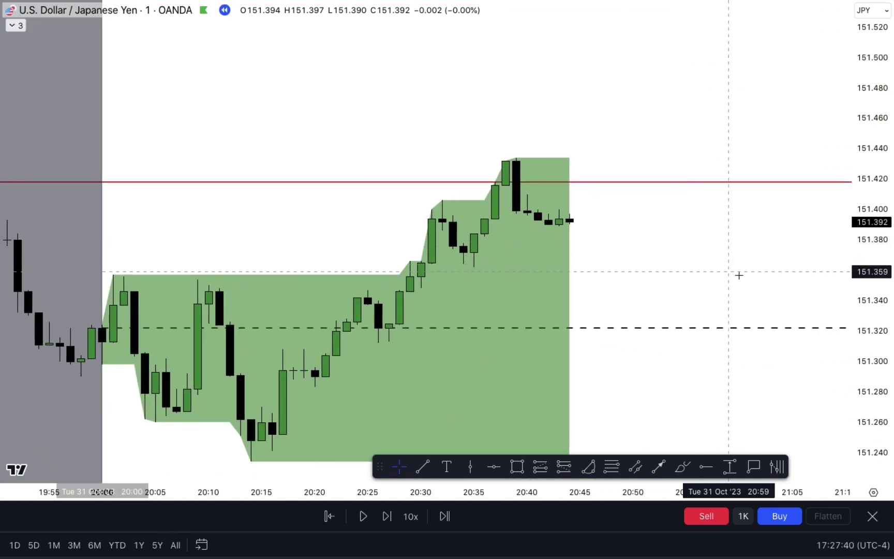
pyautogui.moveTo(715, 257); pyautogui.dragTo(698, 209)
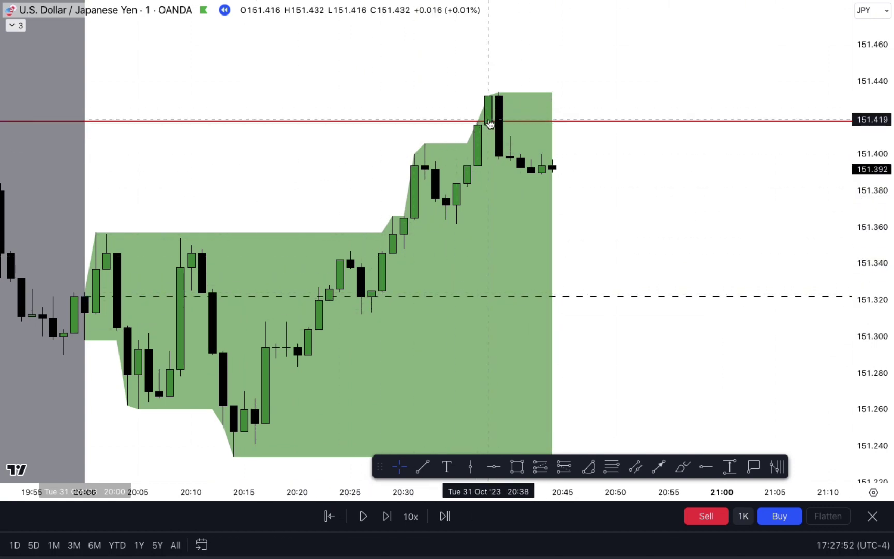
pyautogui.scroll(-3, 490, 123)
pyautogui.moveTo(883, 268); pyautogui.dragTo(867, 366)
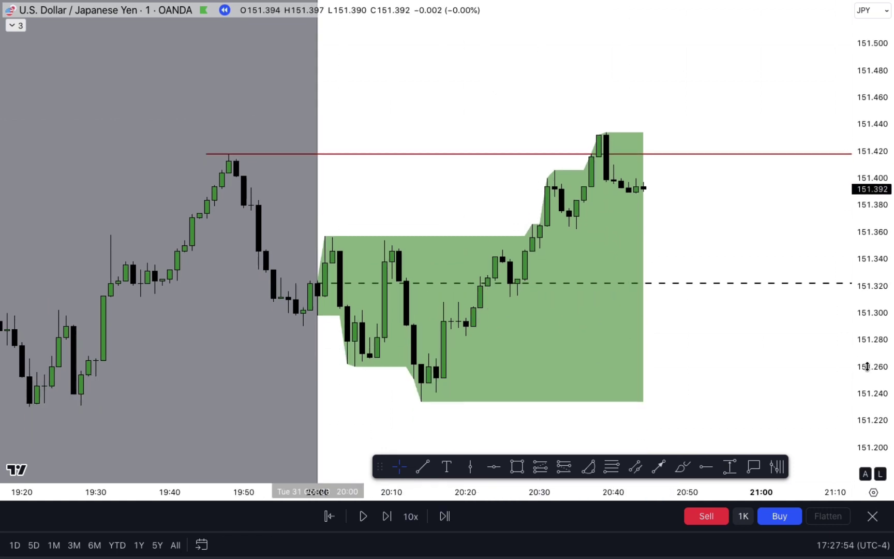
pyautogui.scroll(-3, 778, 345)
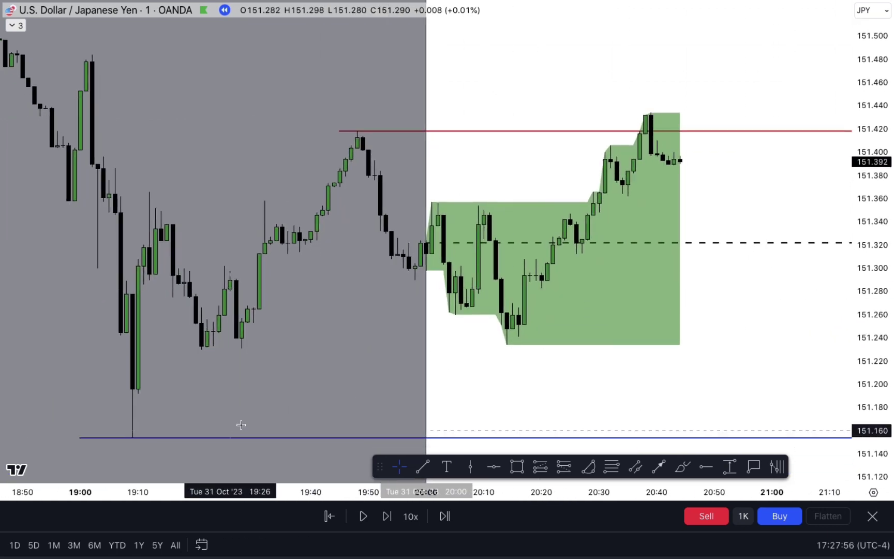
pyautogui.moveTo(497, 112); pyautogui.dragTo(399, 179)
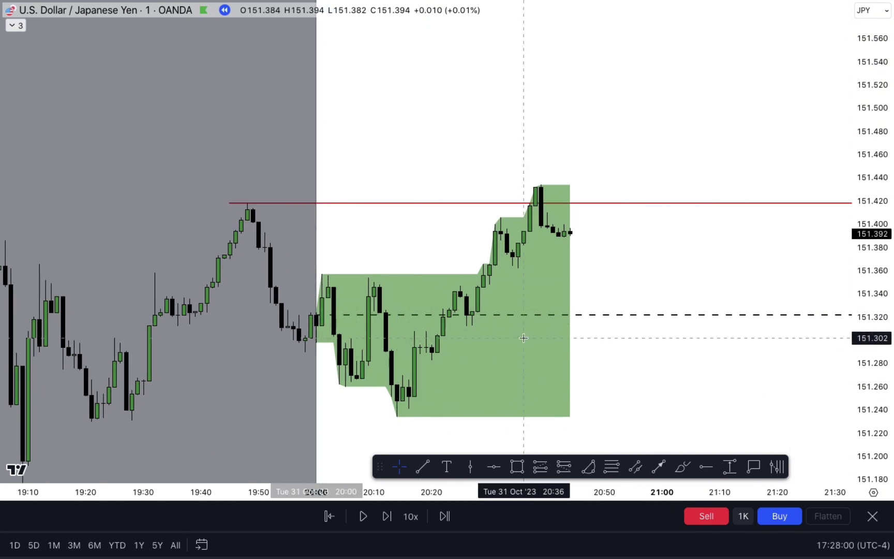
pyautogui.hscroll(5, 524, 338)
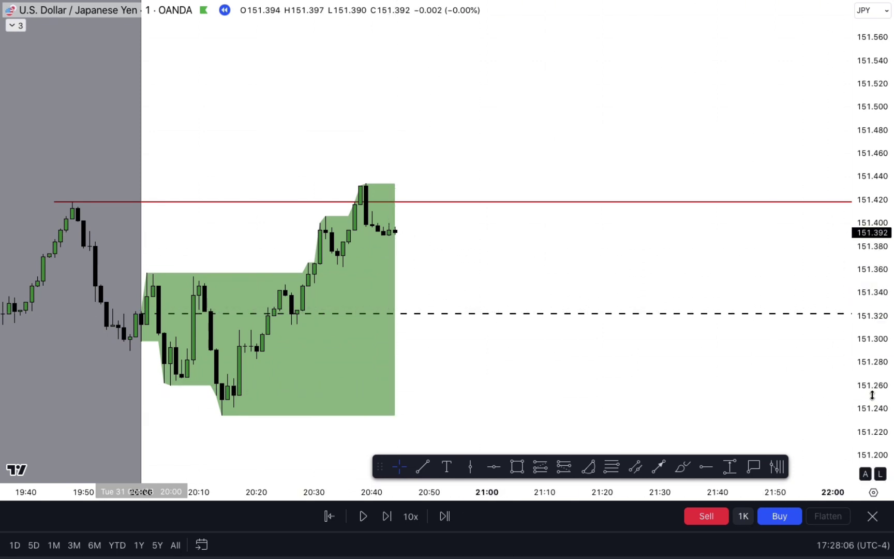
pyautogui.moveTo(872, 395); pyautogui.dragTo(872, 315)
pyautogui.moveTo(511, 265); pyautogui.dragTo(607, 242)
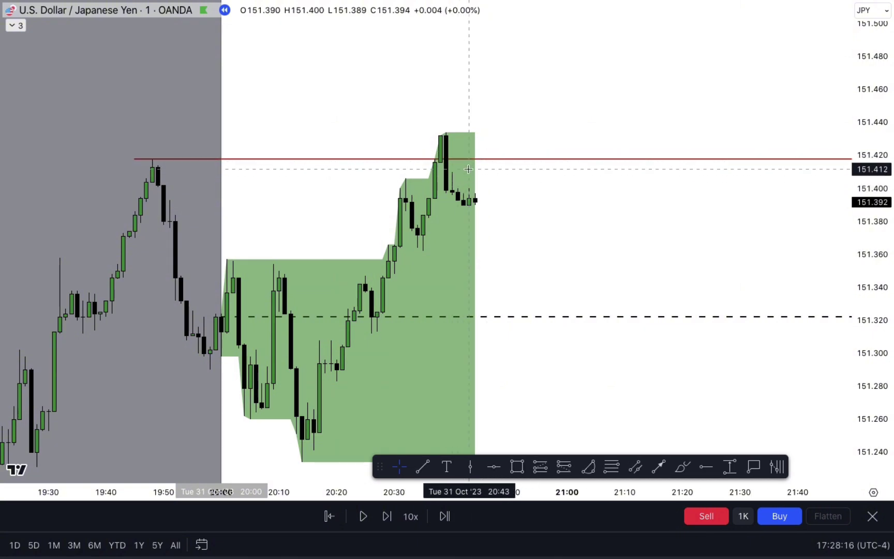
pyautogui.moveTo(523, 395); pyautogui.dragTo(497, 327)
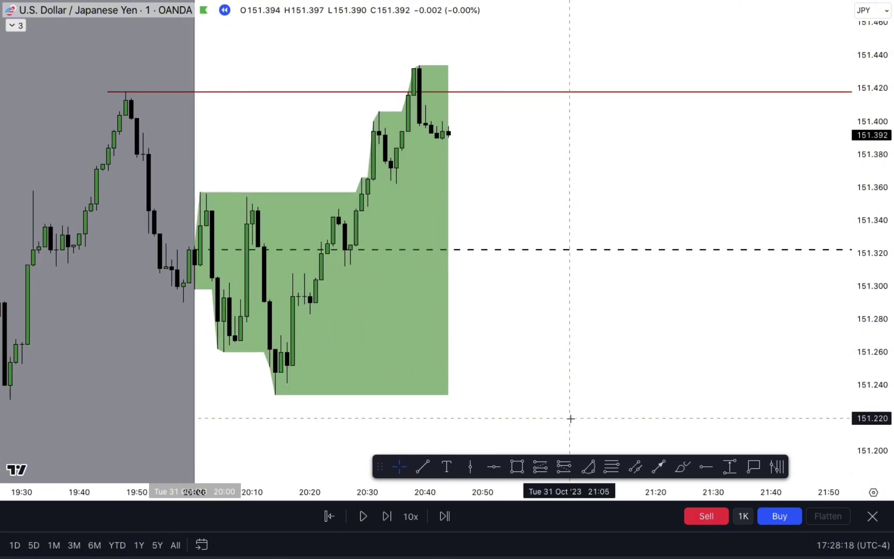
pyautogui.scroll(3, 546, 382)
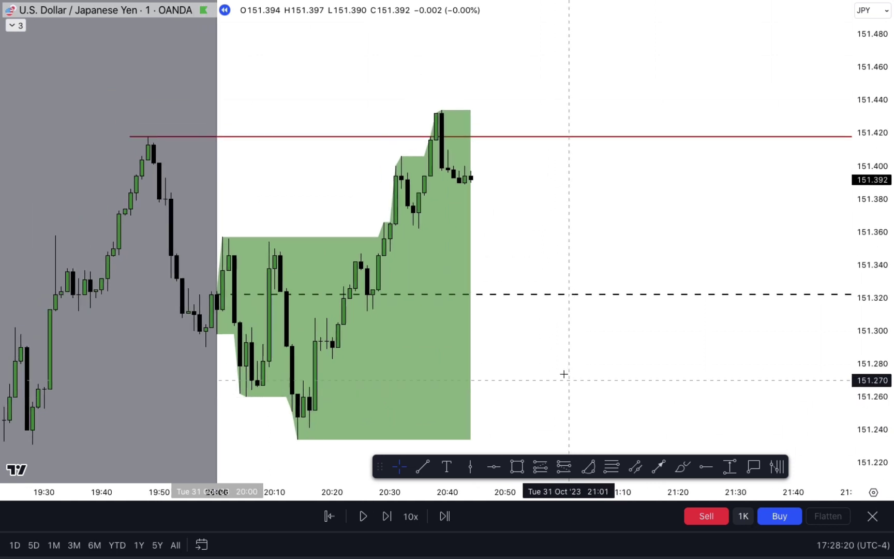
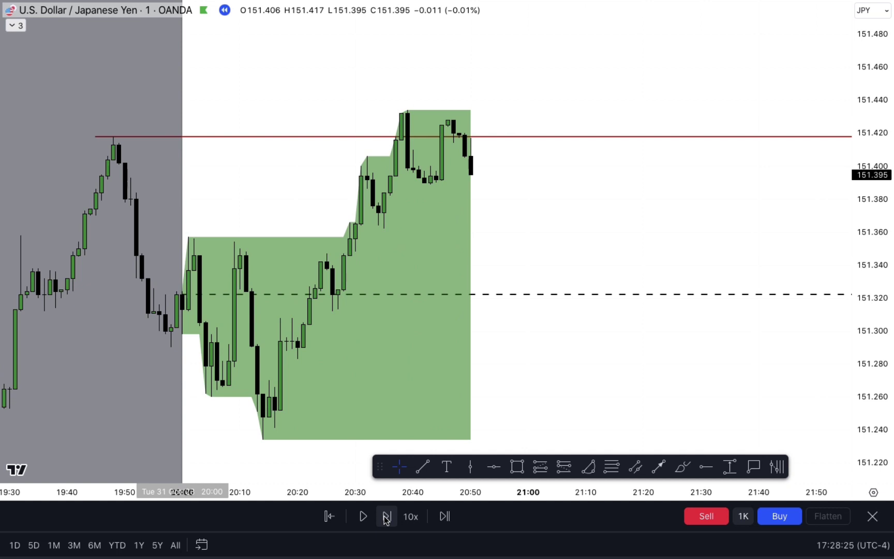
# Advance the replay minute by minute to the 20:55 candle
pyautogui.click(386, 517)
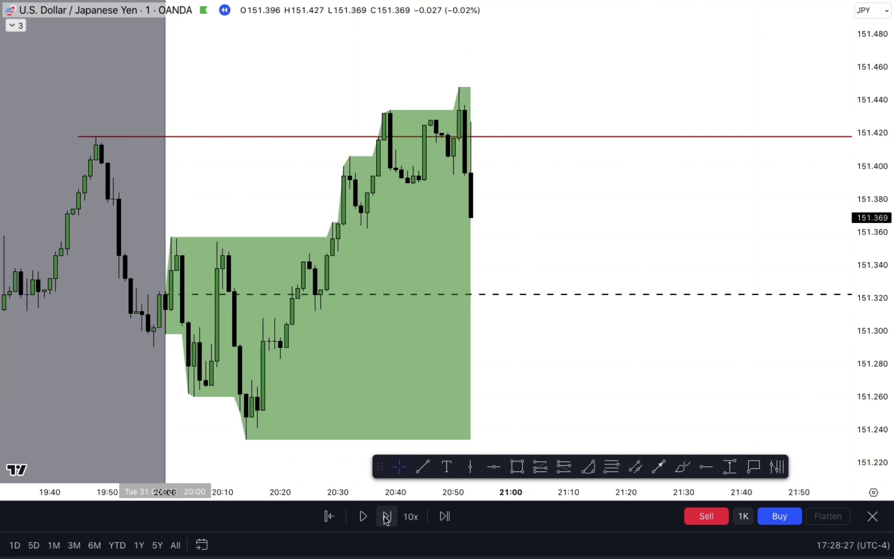
pyautogui.click(387, 517)
pyautogui.click(386, 516)
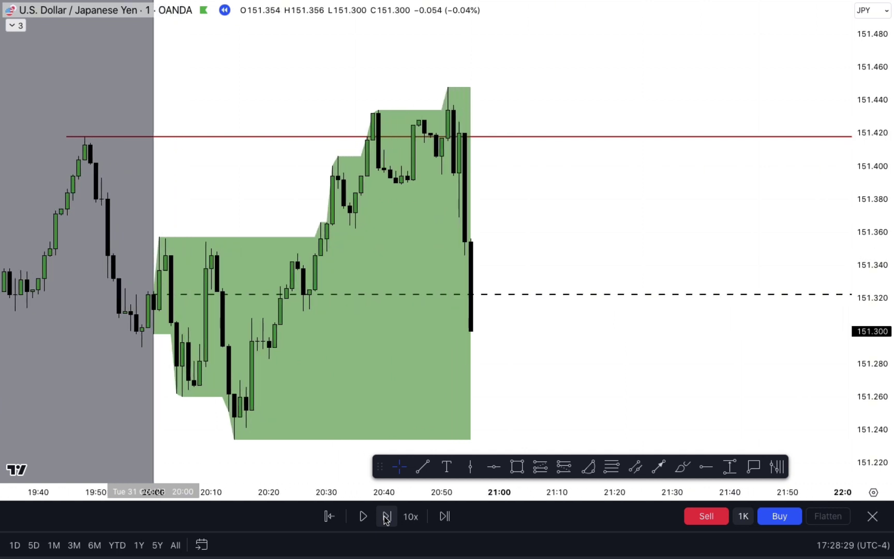
pyautogui.click(387, 517)
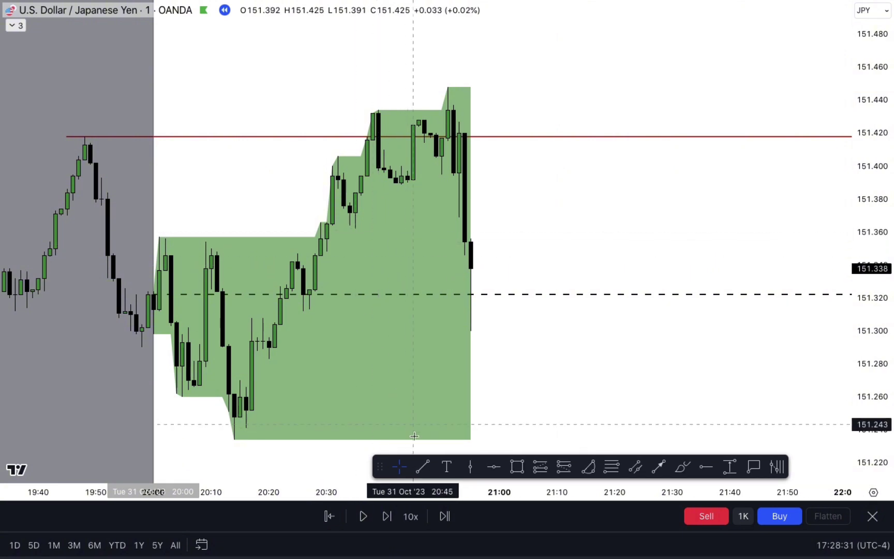
# Draw a solid blue trend line at 151.362 from the 20:35 swing low to 21:16
pyautogui.click(423, 467)
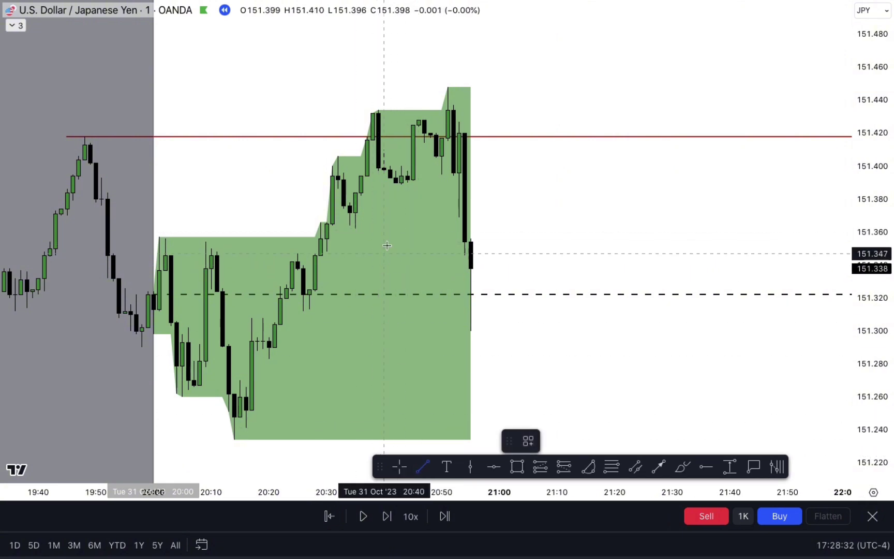
pyautogui.click(356, 228)
pyautogui.click(592, 229)
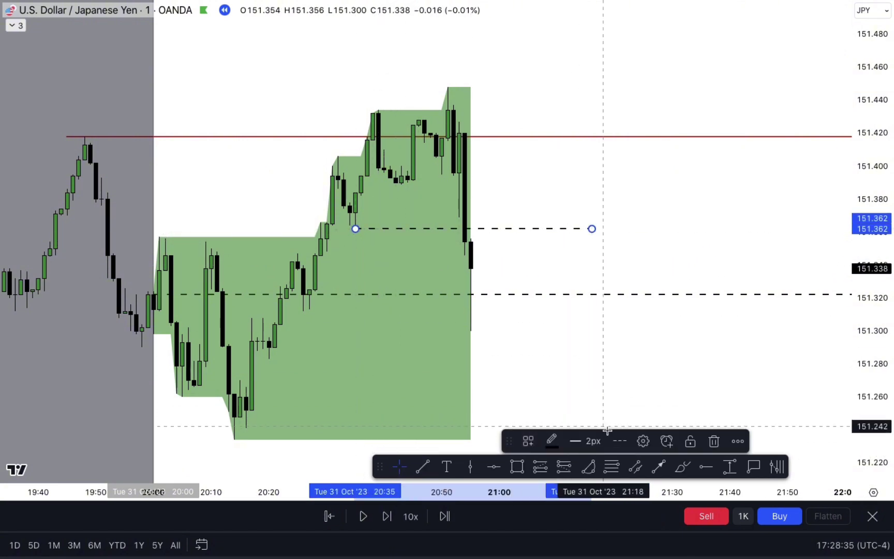
pyautogui.click(620, 441)
pyautogui.click(642, 466)
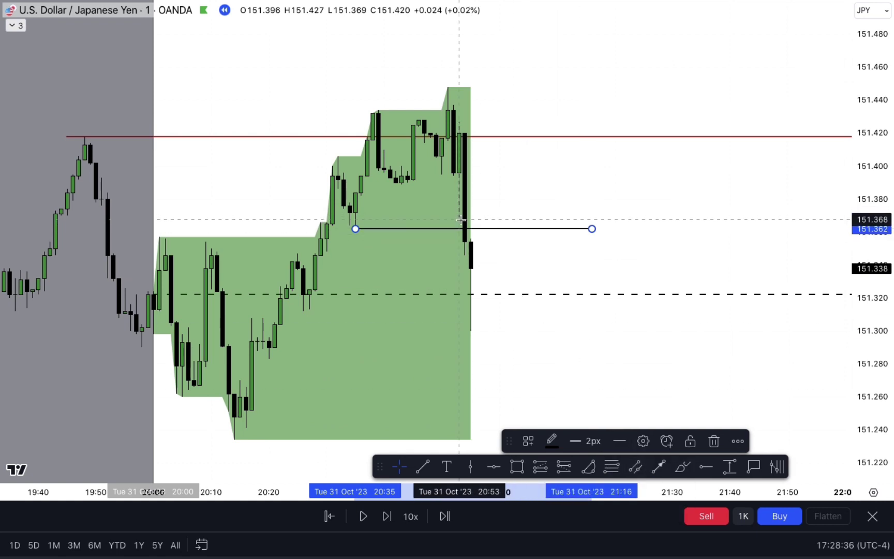
pyautogui.click(552, 441)
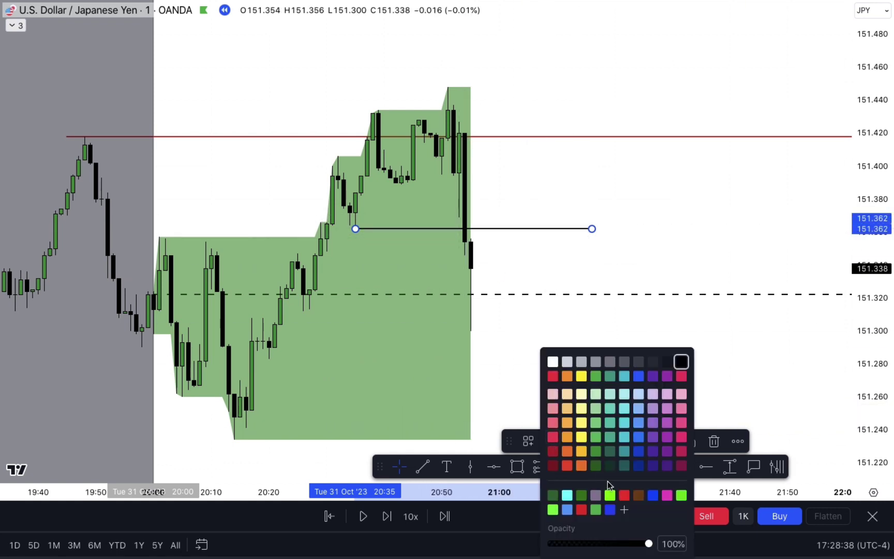
pyautogui.click(611, 511)
pyautogui.click(548, 401)
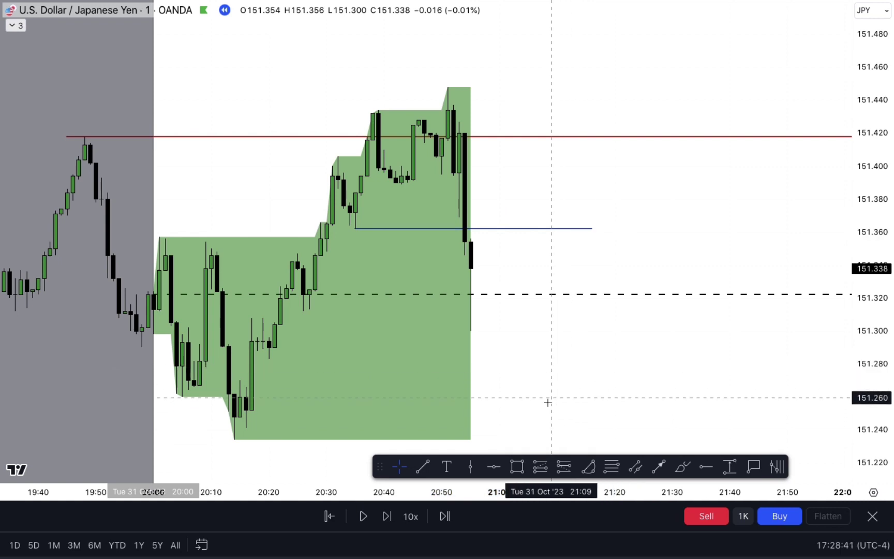
# Mark the gap around the blue line with an orange-filled rectangle from 151.369 to 151.356, spanning 20:53 to 21:19
pyautogui.click(517, 467)
pyautogui.moveTo(459, 217)
pyautogui.mouseDown()
pyautogui.moveTo(471, 239)
pyautogui.moveTo(609, 228)
pyautogui.mouseUp()
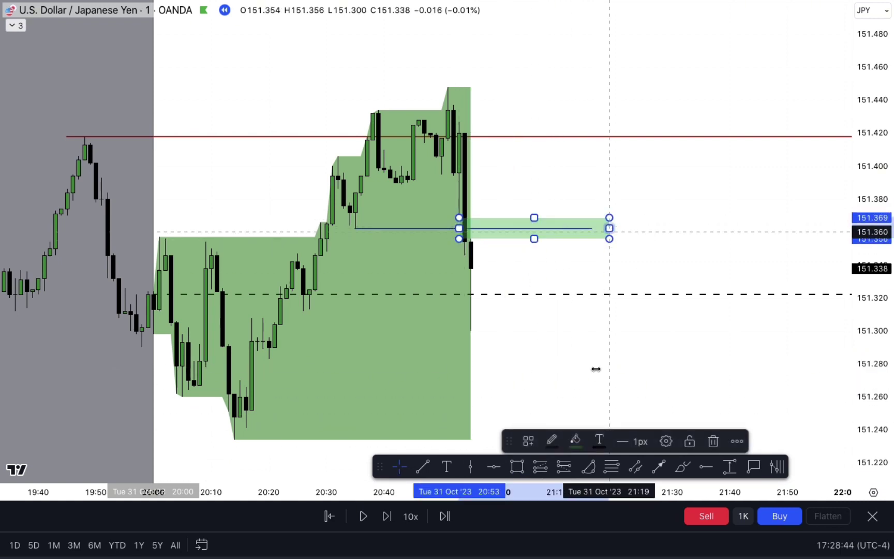
pyautogui.click(575, 441)
pyautogui.click(605, 466)
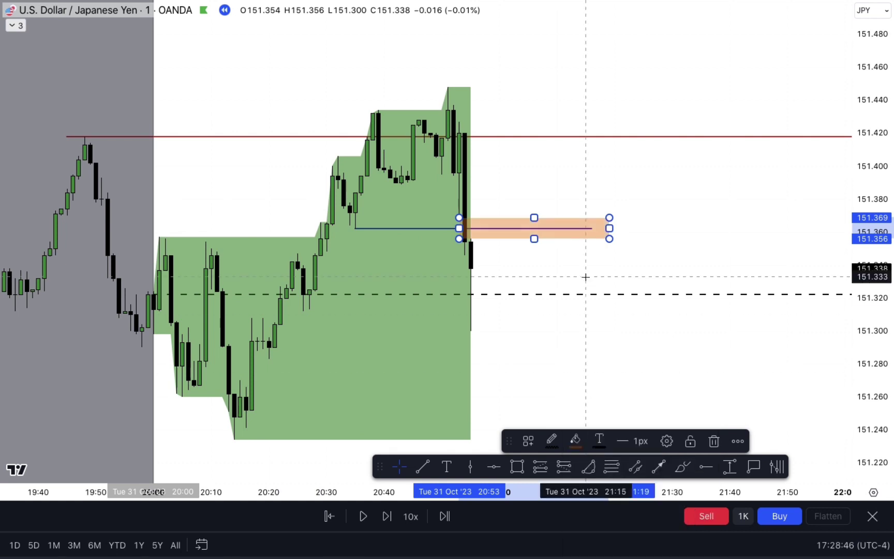
pyautogui.click(497, 244)
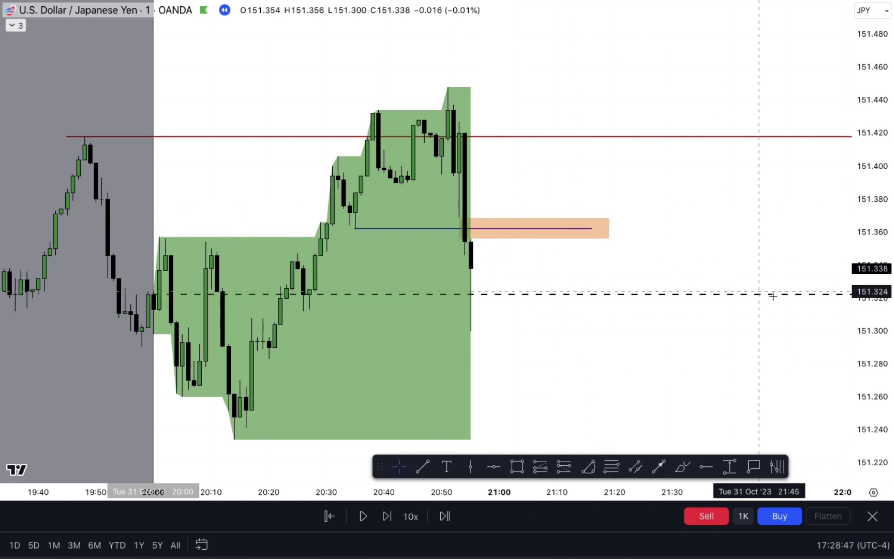
# Draw an orange rectangle just below the red 151.418 line from 20:38 to about 21:10, and delete it
pyautogui.moveTo(870, 348)
pyautogui.mouseDown()
pyautogui.moveTo(862, 358)
pyautogui.moveTo(862, 349)
pyautogui.mouseUp()
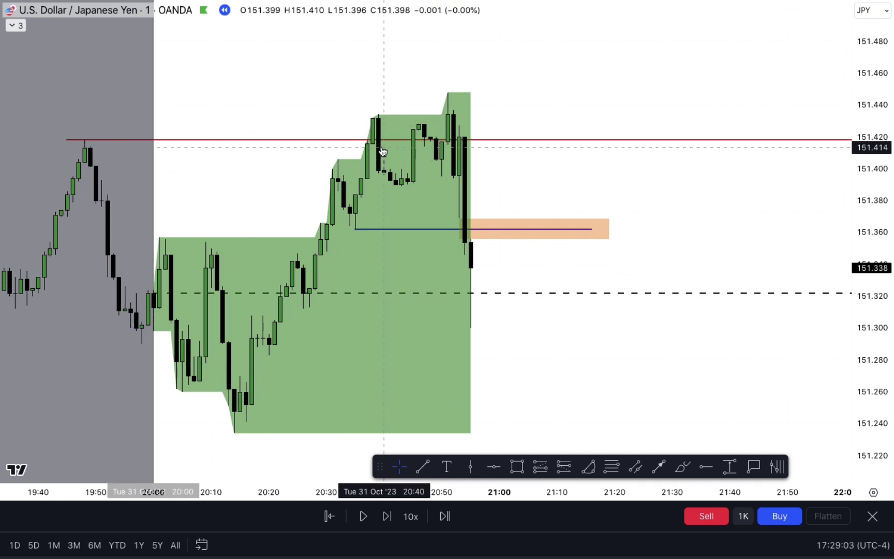
pyautogui.click(517, 467)
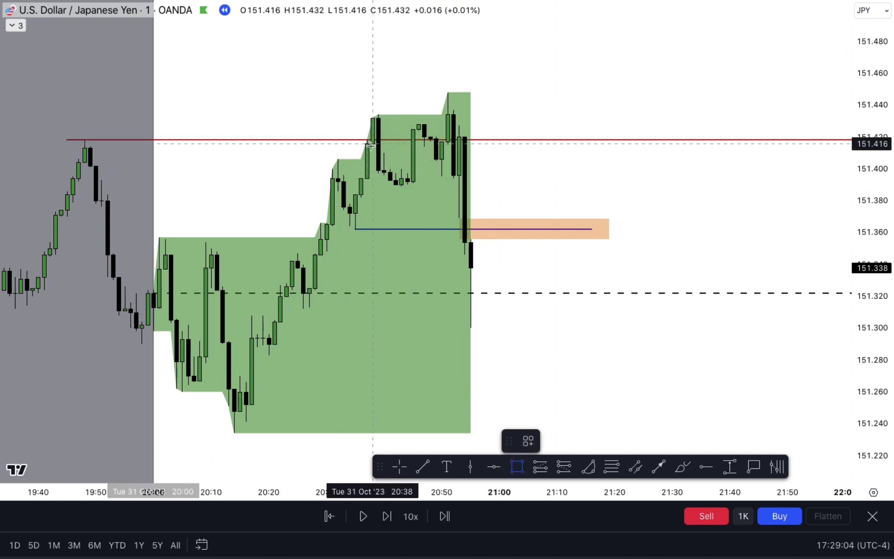
pyautogui.moveTo(372, 143)
pyautogui.mouseDown()
pyautogui.moveTo(385, 154)
pyautogui.moveTo(558, 150)
pyautogui.mouseUp()
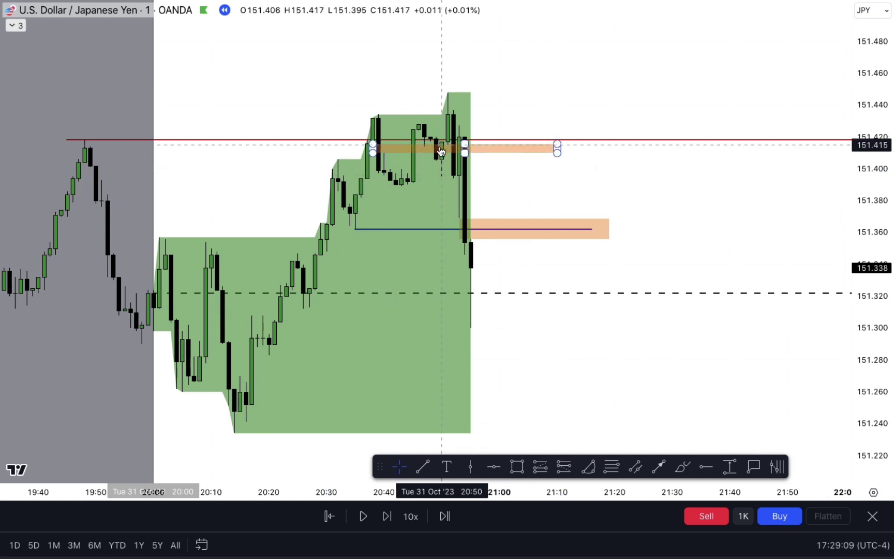
pyautogui.click(401, 157)
pyautogui.press('Delete')
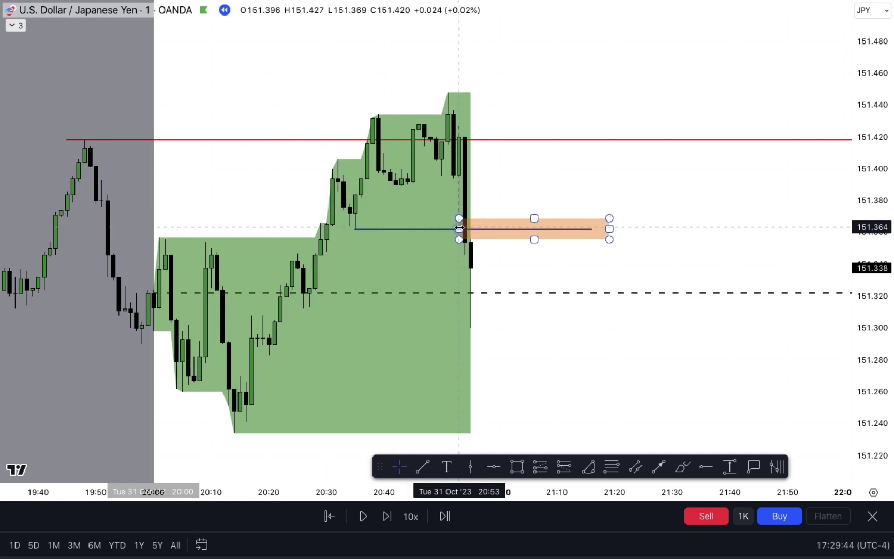
# Place a short position at 20:55 with its entry at 151.356 and its stop at 151.506
pyautogui.click(564, 467)
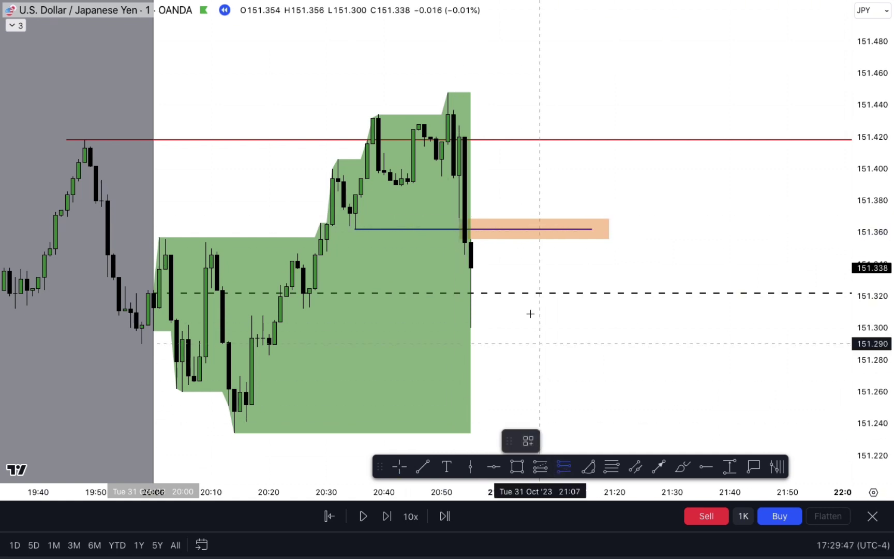
pyautogui.click(513, 240)
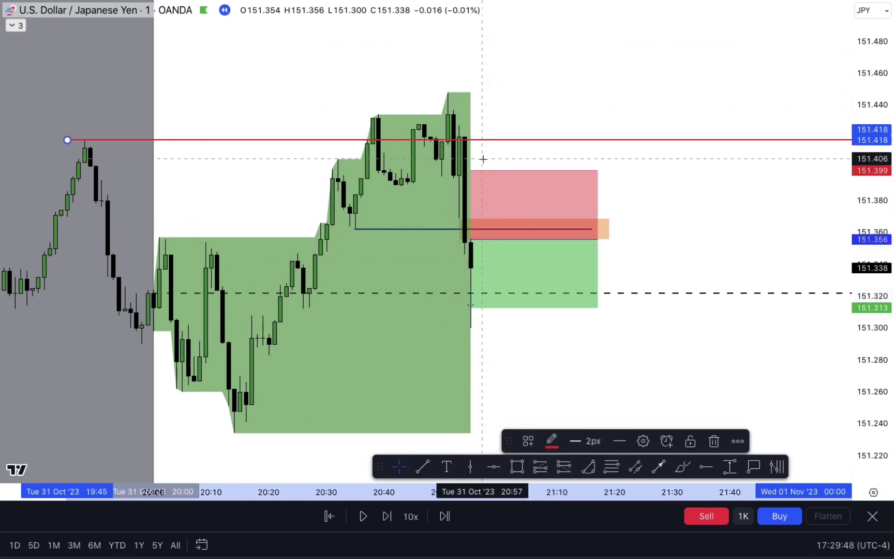
pyautogui.moveTo(471, 171); pyautogui.dragTo(624, 156)
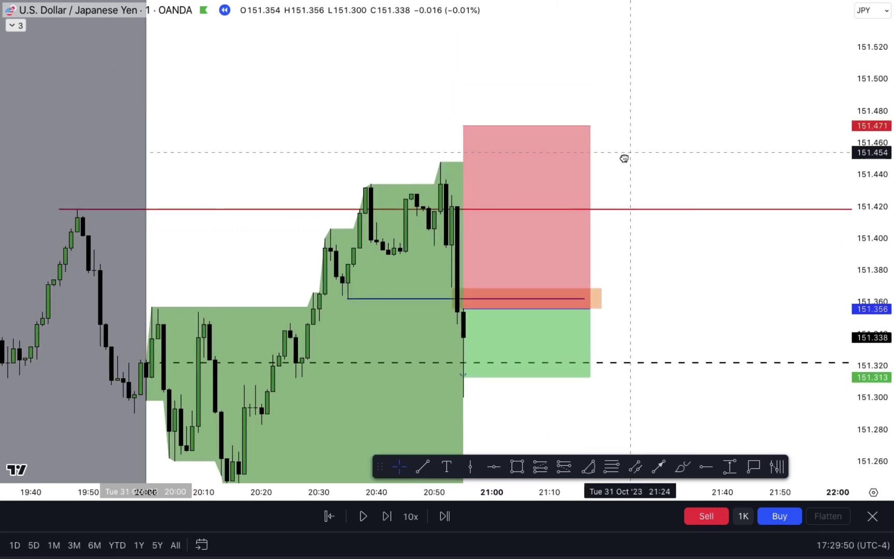
pyautogui.moveTo(465, 126); pyautogui.dragTo(460, 69)
pyautogui.click(729, 119)
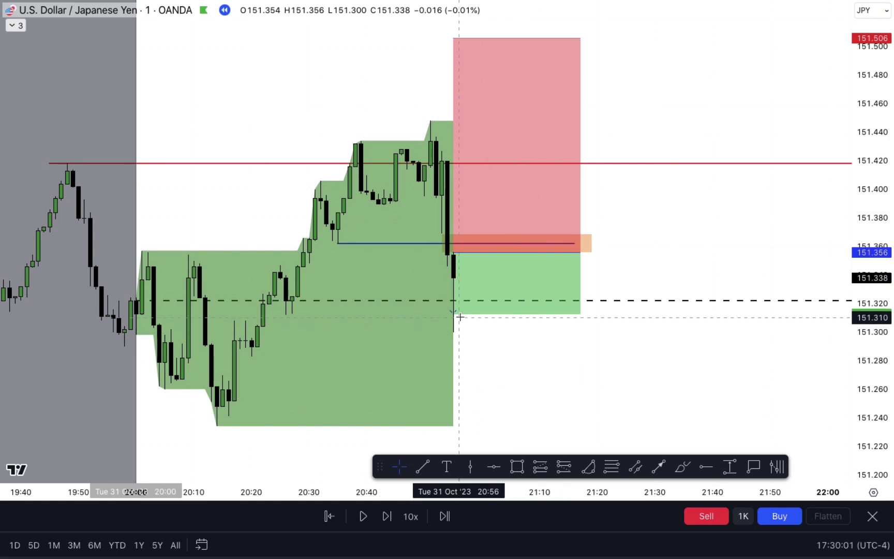
# Set the short position's target to 151.206 for a risk/reward ratio of 1
pyautogui.moveTo(453, 315); pyautogui.dragTo(481, 429)
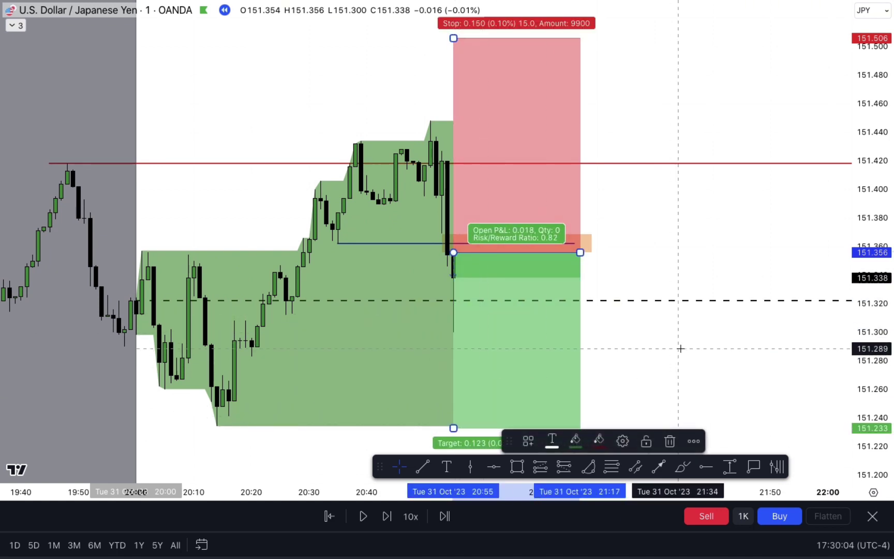
pyautogui.scroll(-1, 724, 352)
pyautogui.moveTo(488, 399); pyautogui.dragTo(443, 434)
pyautogui.moveTo(497, 351)
pyautogui.mouseDown()
pyautogui.moveTo(495, 372)
pyautogui.moveTo(495, 358)
pyautogui.mouseUp()
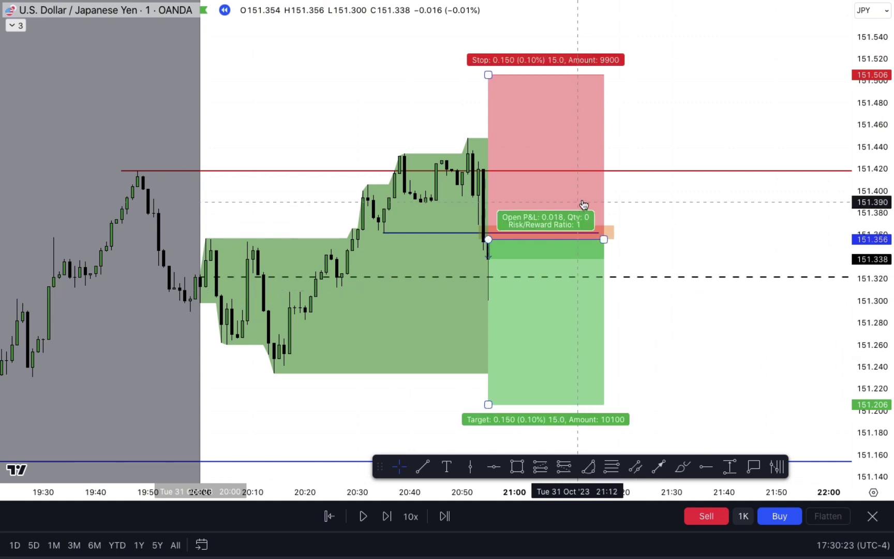
pyautogui.moveTo(606, 189)
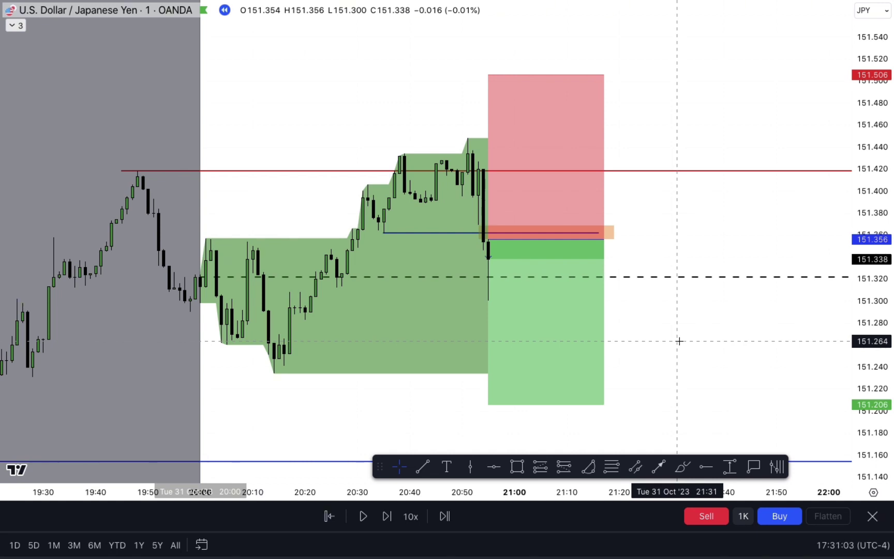
pyautogui.moveTo(503, 248)
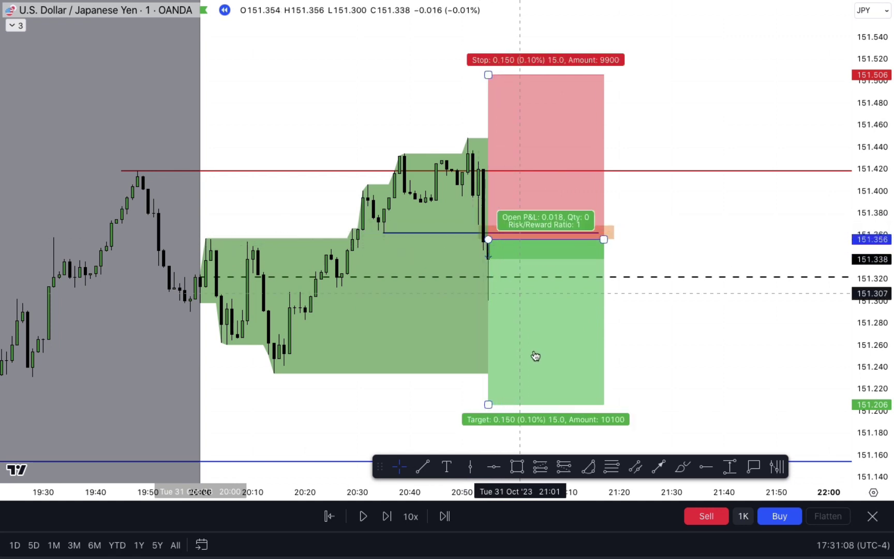
# Advance the replay by four one-minute candles to 20:59
pyautogui.moveTo(687, 368)
pyautogui.mouseDown()
pyautogui.moveTo(627, 318)
pyautogui.moveTo(641, 327)
pyautogui.mouseUp()
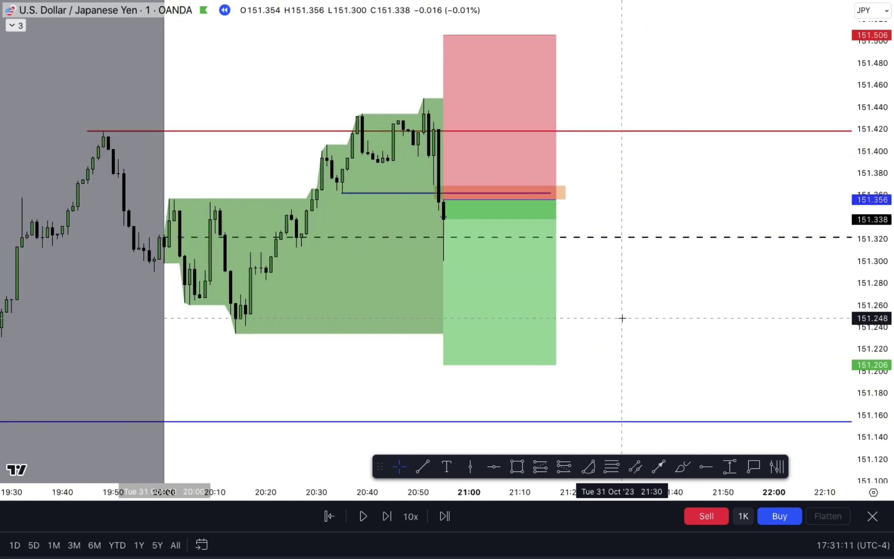
pyautogui.click(388, 517)
pyautogui.click(388, 517)
pyautogui.click(387, 517)
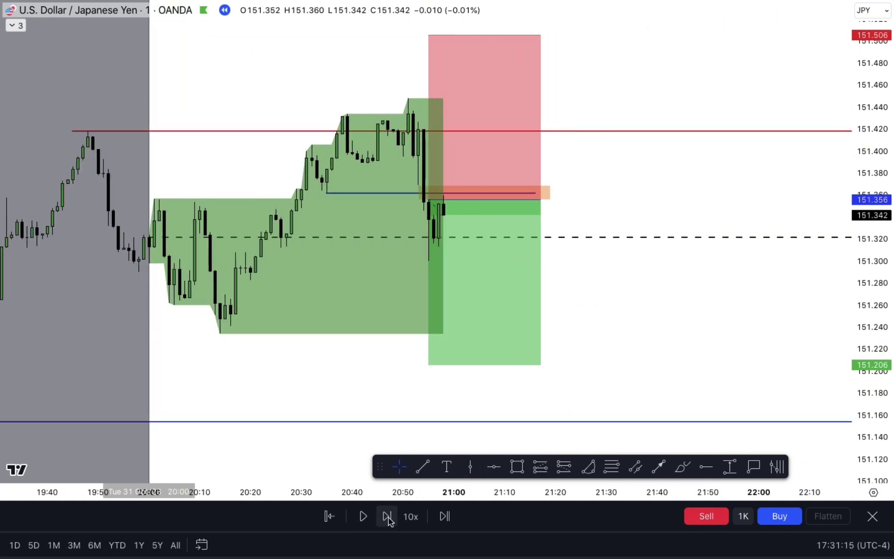
pyautogui.click(388, 517)
# Shorten the short position so that it ends at the 20:59 candle
pyautogui.click(431, 277)
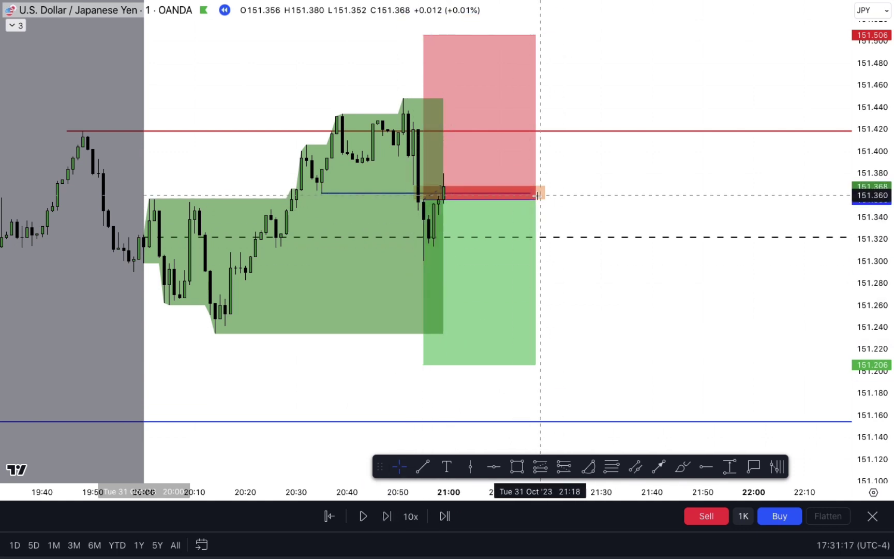
pyautogui.moveTo(536, 199); pyautogui.dragTo(445, 205)
pyautogui.click(489, 242)
pyautogui.click(455, 194)
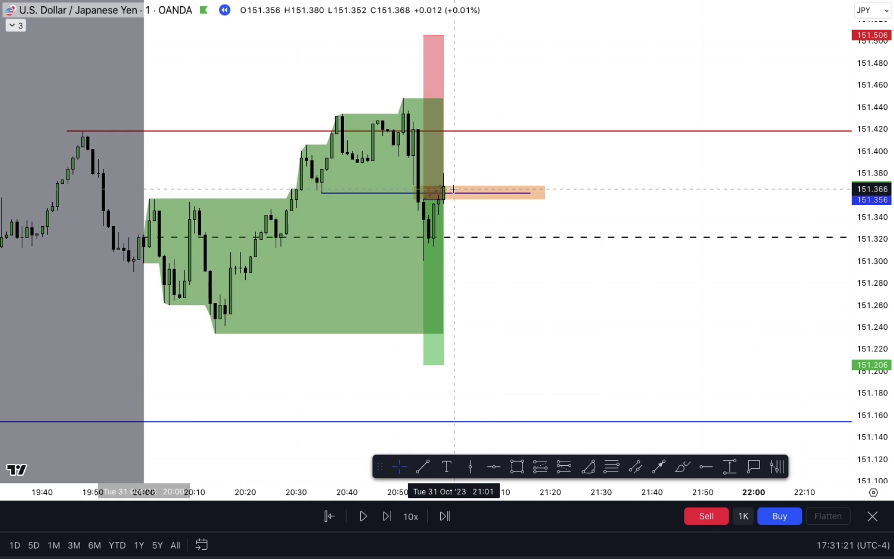
# Advance the replay candle by candle from 20:59 to about 21:21
pyautogui.moveTo(504, 177); pyautogui.dragTo(507, 189)
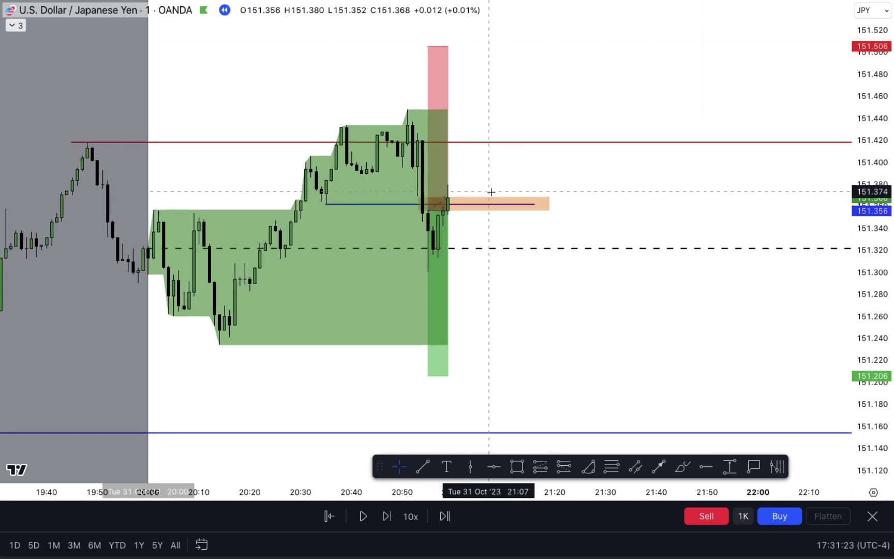
pyautogui.click(387, 516)
pyautogui.click(387, 517)
pyautogui.click(387, 517)
pyautogui.click(387, 517)
pyautogui.click(387, 516)
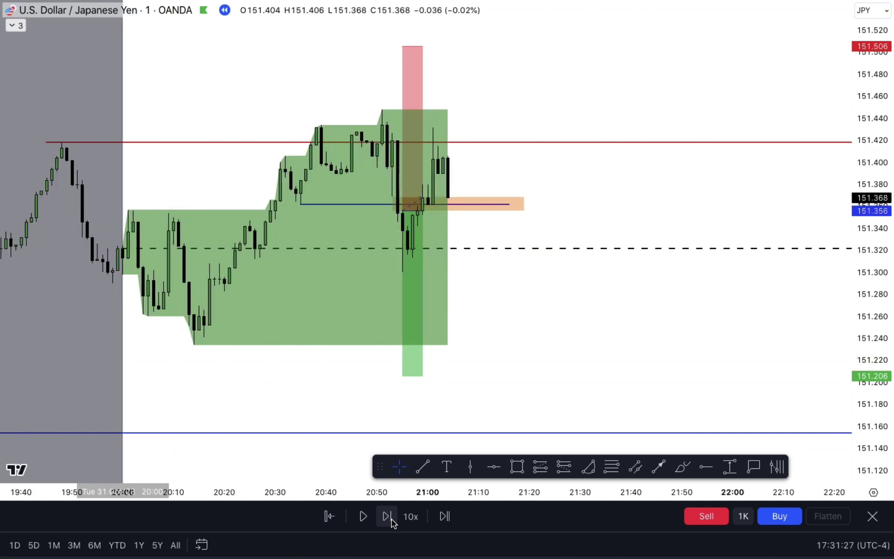
pyautogui.click(387, 517)
pyautogui.click(387, 516)
pyautogui.click(387, 517)
pyautogui.click(387, 516)
pyautogui.click(387, 517)
pyautogui.click(387, 517)
pyautogui.click(387, 517)
pyautogui.click(387, 517)
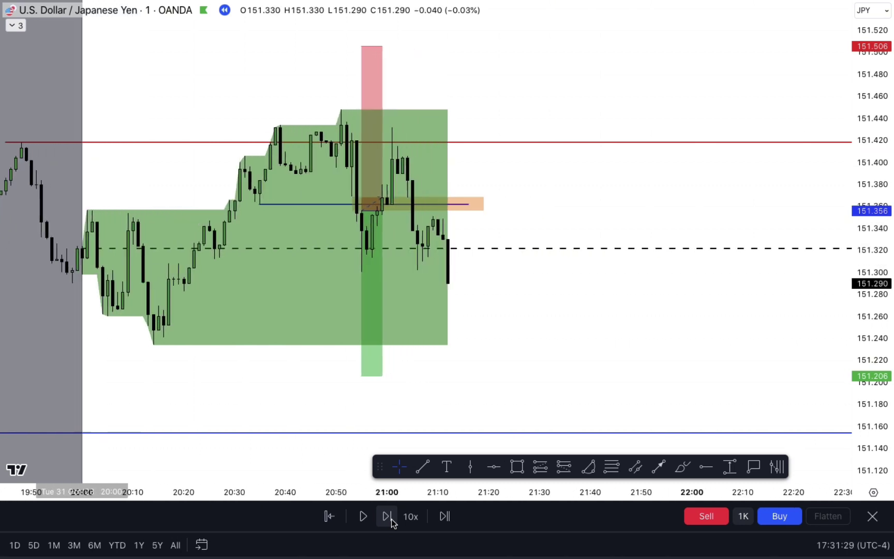
pyautogui.click(388, 516)
pyautogui.click(387, 516)
pyautogui.click(387, 517)
pyautogui.click(387, 517)
pyautogui.click(387, 517)
pyautogui.click(388, 516)
pyautogui.click(387, 516)
pyautogui.click(387, 517)
pyautogui.click(387, 517)
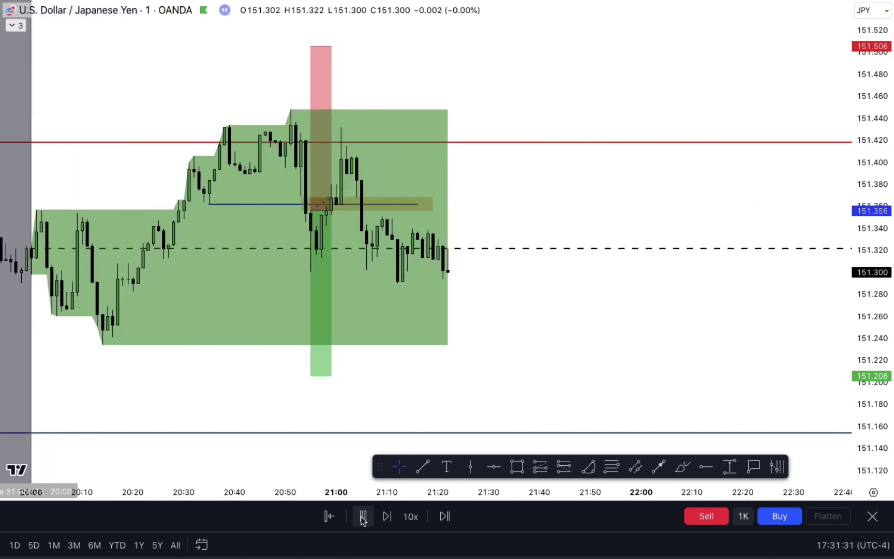
# Play the replay automatically until price passes the short position's 151.206 target, and pause it at about 22:51
pyautogui.click(363, 516)
pyautogui.moveTo(611, 336); pyautogui.dragTo(544, 226)
pyautogui.scroll(-3, 541, 227)
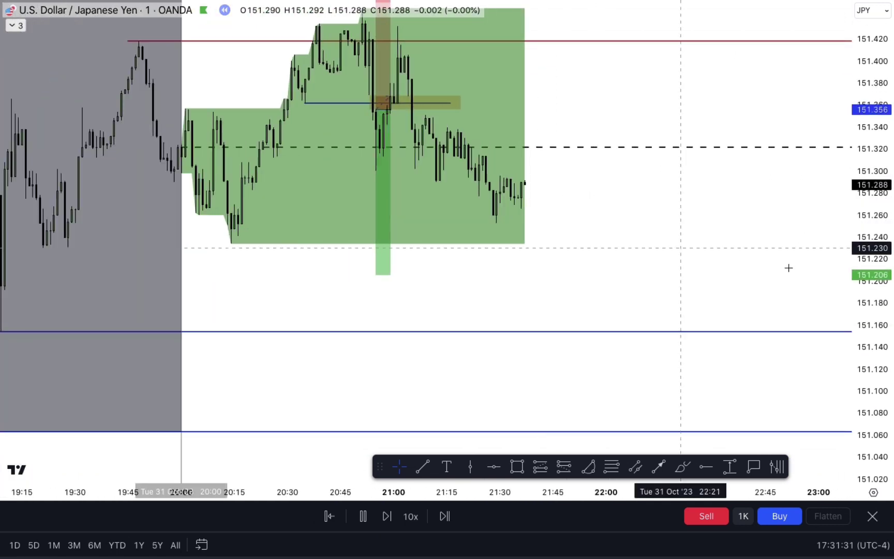
pyautogui.moveTo(858, 319); pyautogui.dragTo(853, 366)
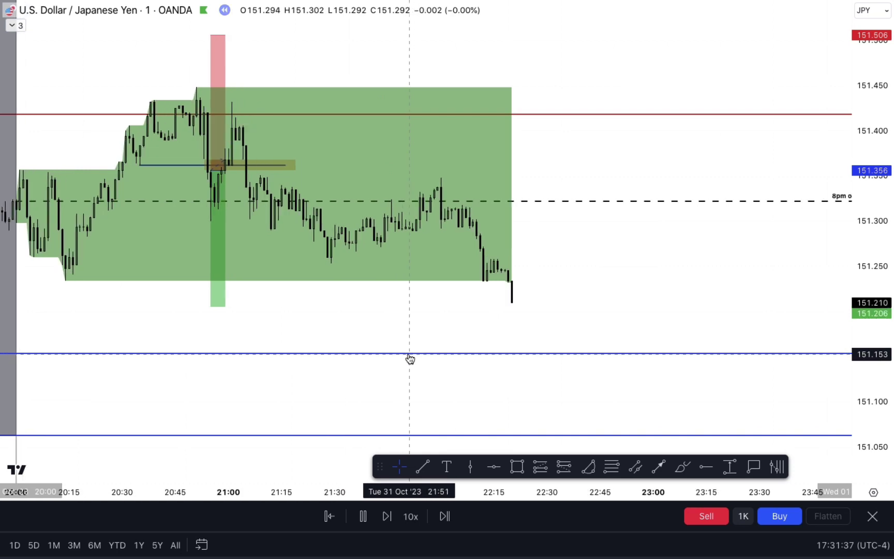
pyautogui.click(363, 516)
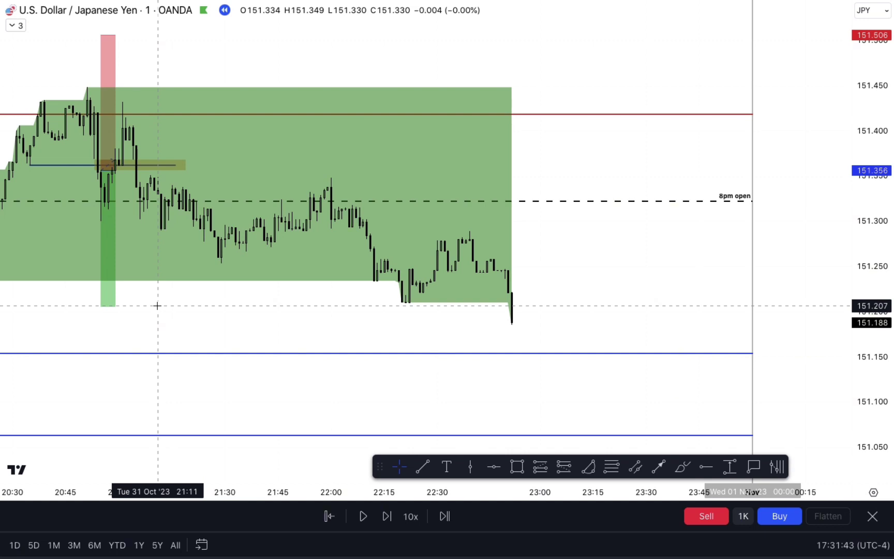
# Resume the automatic replay from about 22:51 and pause it just after midnight, past the end of the Asian session
pyautogui.hscroll(-3, 201, 309)
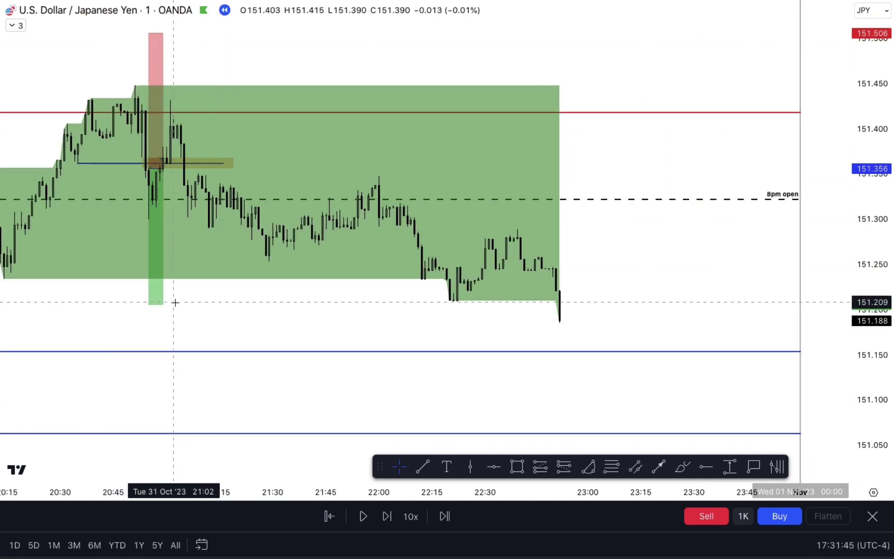
pyautogui.scroll(5, 235, 96)
pyautogui.click(191, 100)
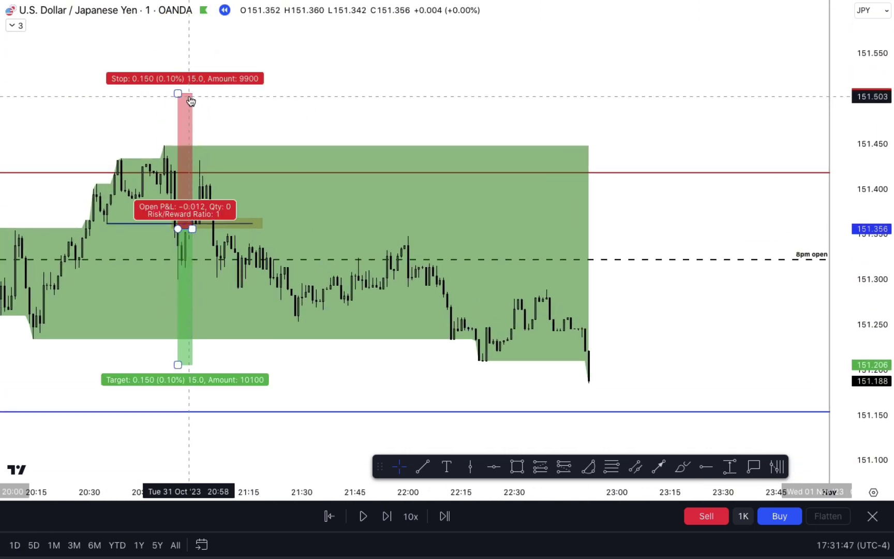
pyautogui.press('Escape')
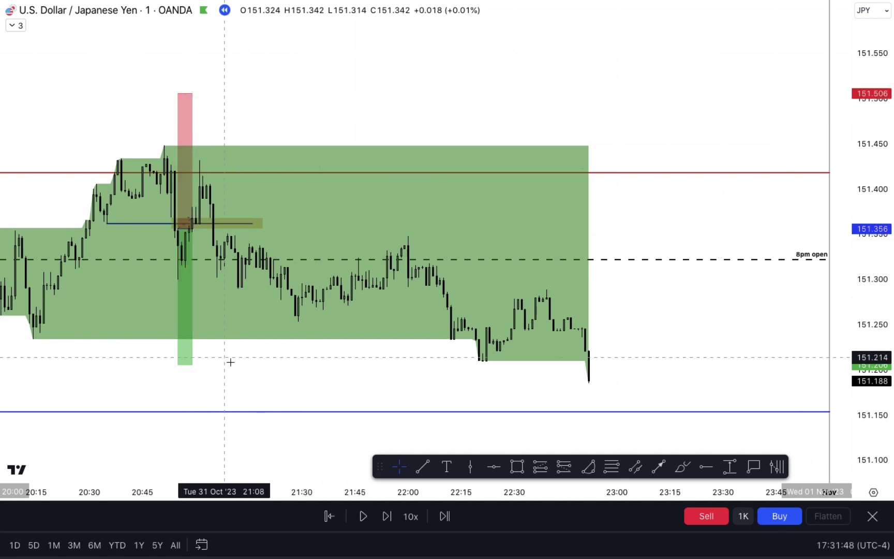
pyautogui.scroll(-3, 254, 340)
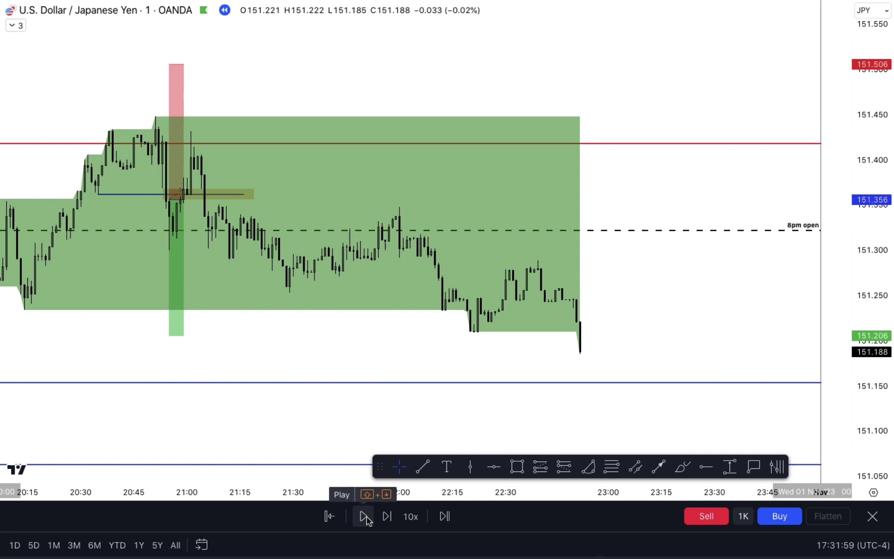
pyautogui.moveTo(622, 319); pyautogui.dragTo(611, 299)
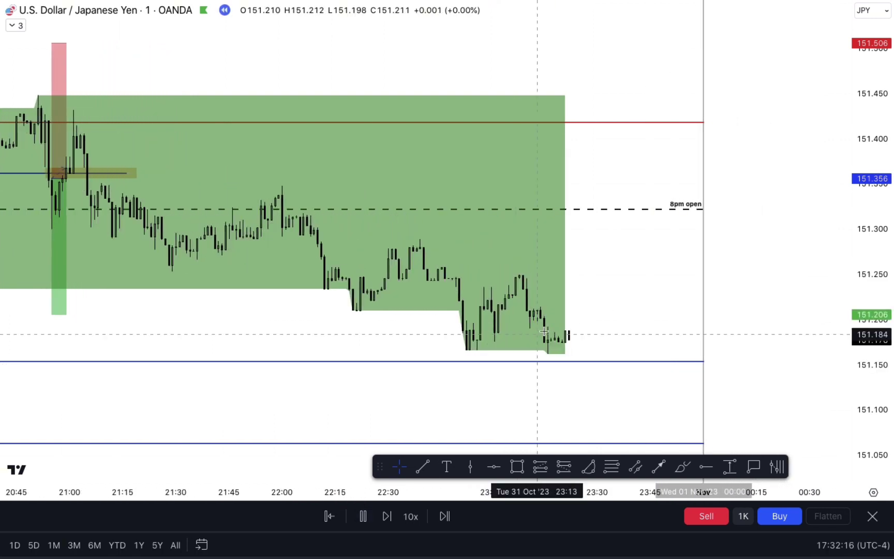
pyautogui.scroll(-3, 652, 290)
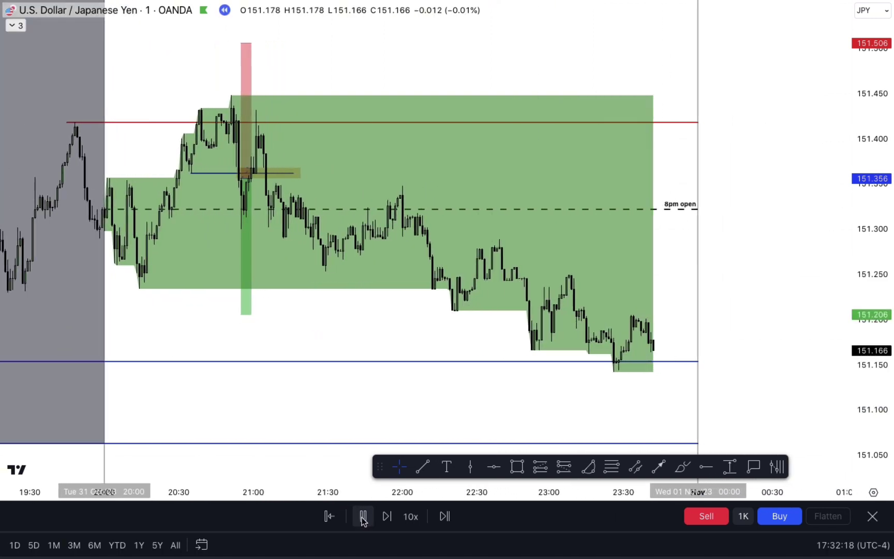
pyautogui.click(363, 517)
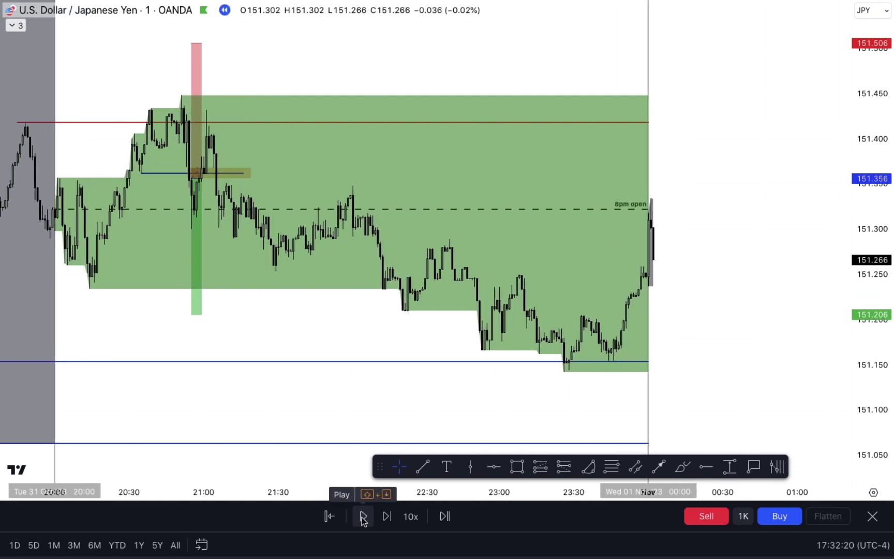
# Switch the USD/JPY chart to the 15-minute interval
pyautogui.click(569, 361)
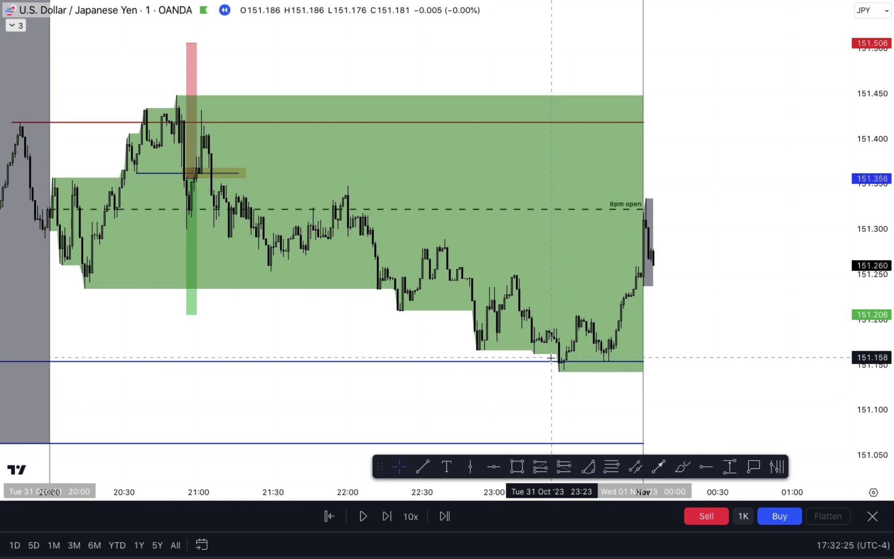
pyautogui.click(568, 365)
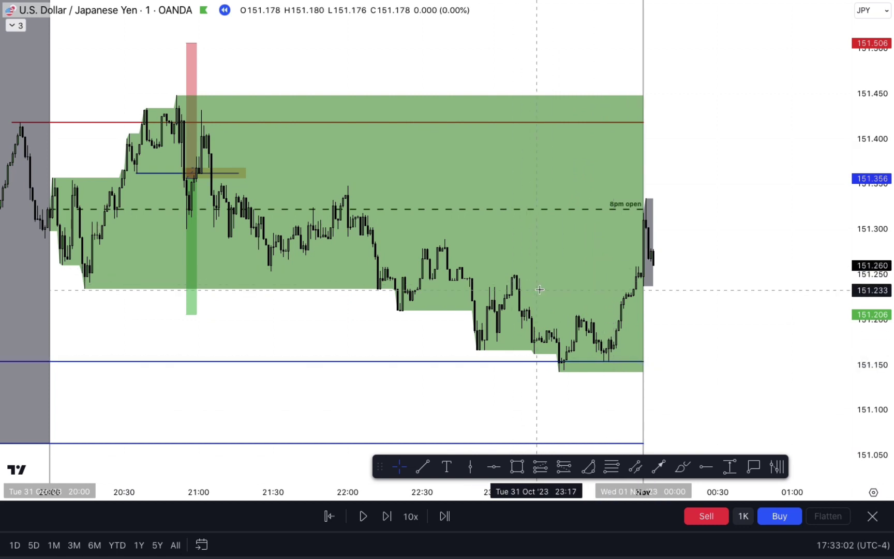
pyautogui.moveTo(725, 297); pyautogui.dragTo(736, 319)
pyautogui.moveTo(872, 390); pyautogui.dragTo(865, 376)
pyautogui.moveTo(794, 335); pyautogui.dragTo(764, 310)
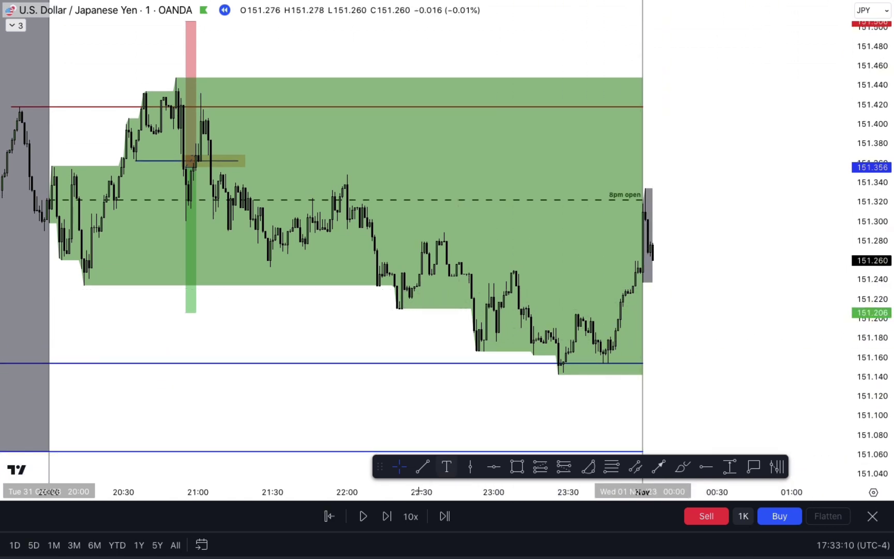
pyautogui.write('1')
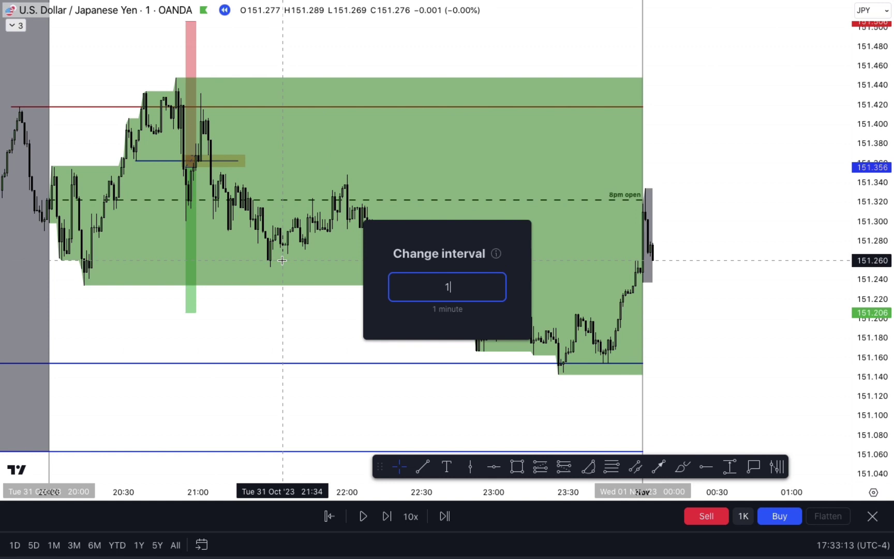
pyautogui.press('Return')
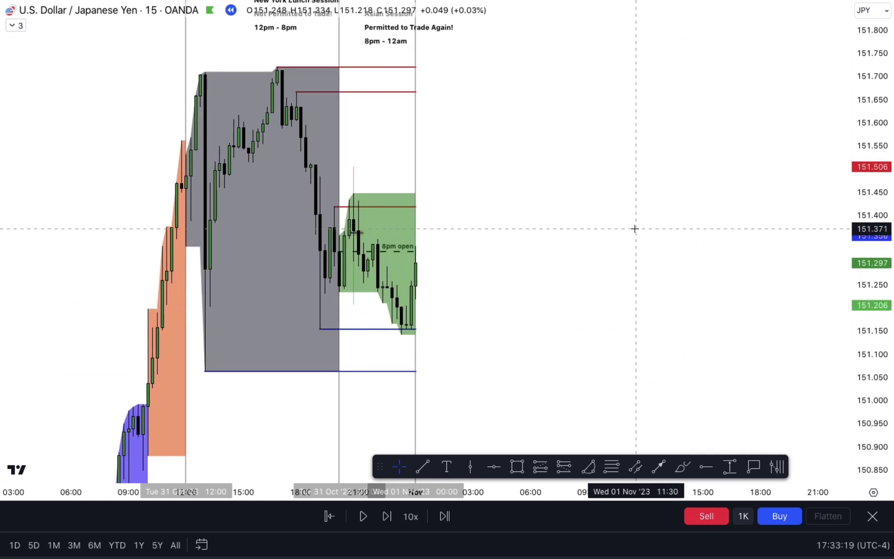
# Continue the replay on the 15-minute chart past midnight into 1 November, and jump it ahead to real time
pyautogui.moveTo(635, 229); pyautogui.dragTo(661, 287)
pyautogui.hscroll(-3, 709, 244)
pyautogui.scroll(3, 713, 248)
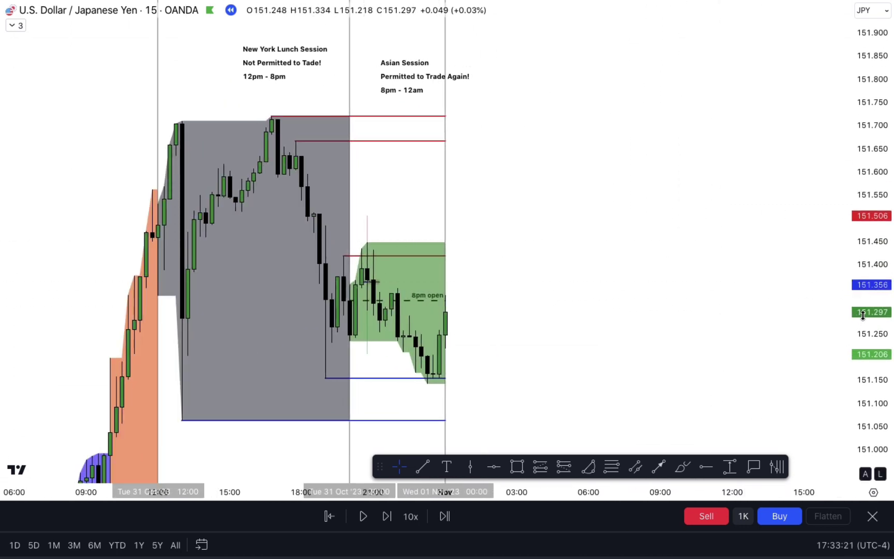
pyautogui.moveTo(764, 371); pyautogui.dragTo(718, 331)
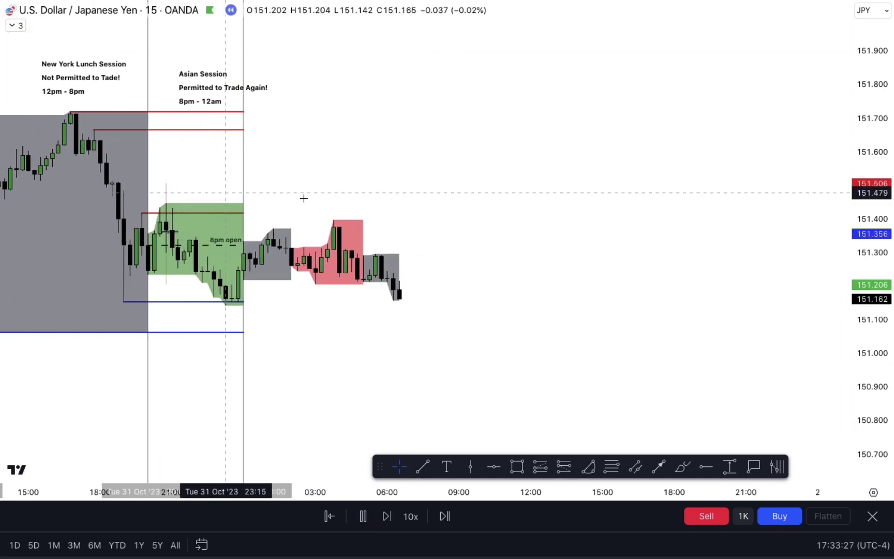
pyautogui.scroll(-3, 684, 286)
pyautogui.scroll(-1, 671, 215)
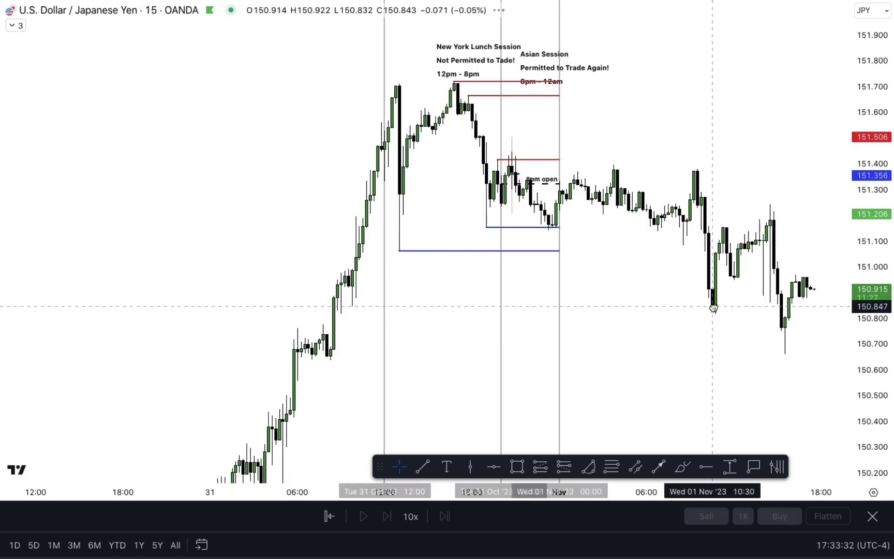
# Measure the price range from the short entry near 151.356 down to the 1 November low at 150.662, and delete the measurement
pyautogui.moveTo(715, 309); pyautogui.dragTo(546, 321)
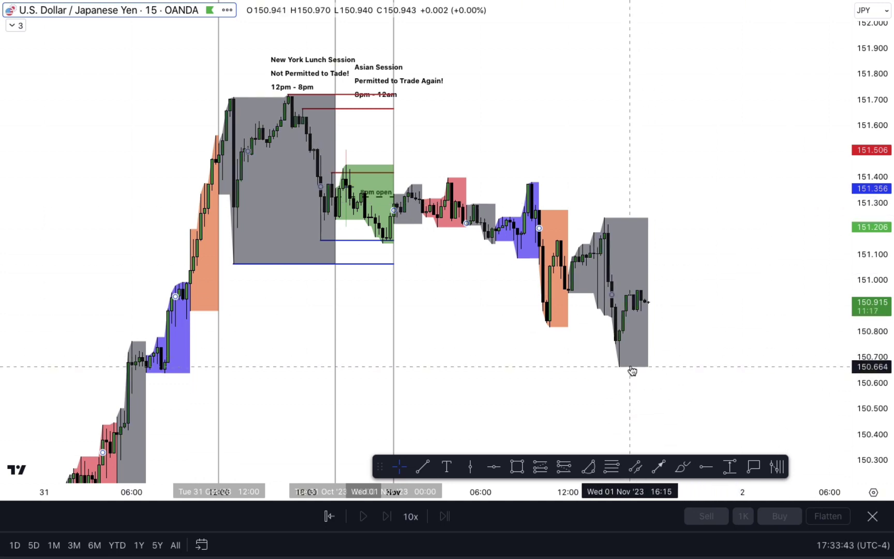
pyautogui.click(730, 468)
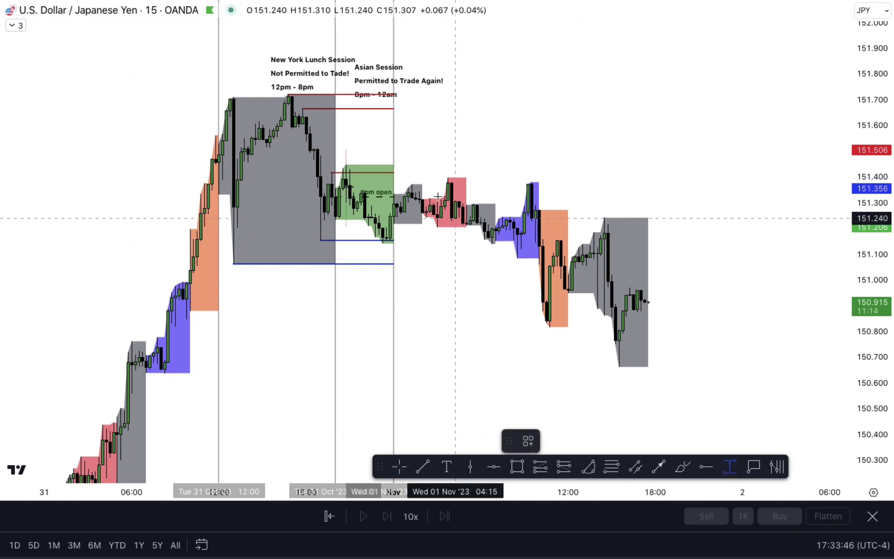
pyautogui.click(751, 188)
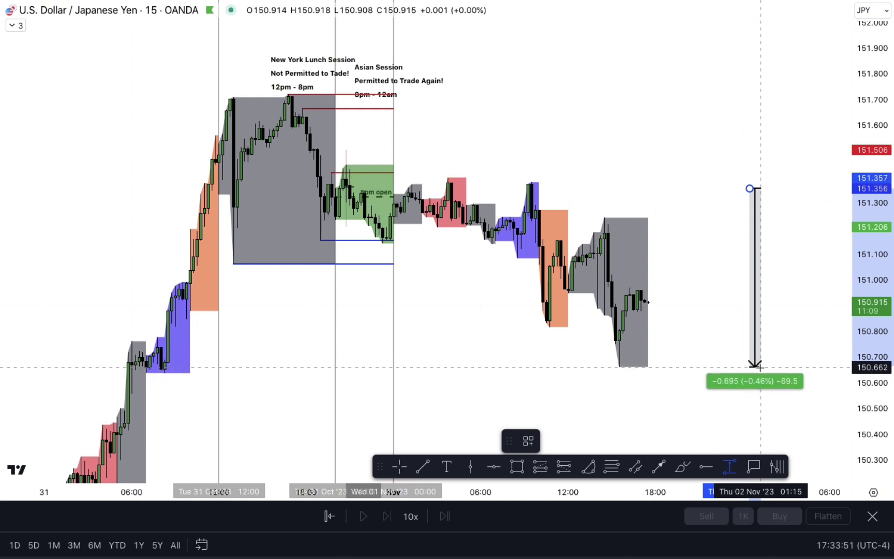
pyautogui.click(755, 366)
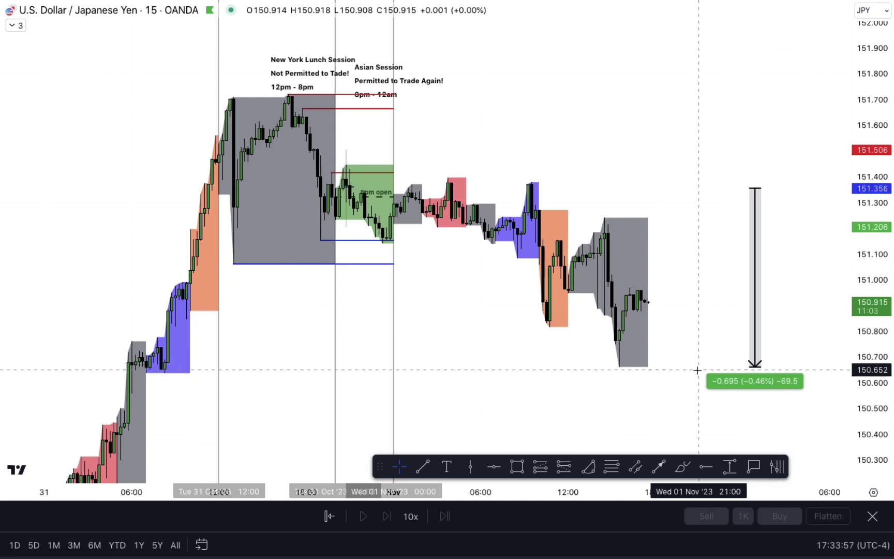
pyautogui.click(761, 336)
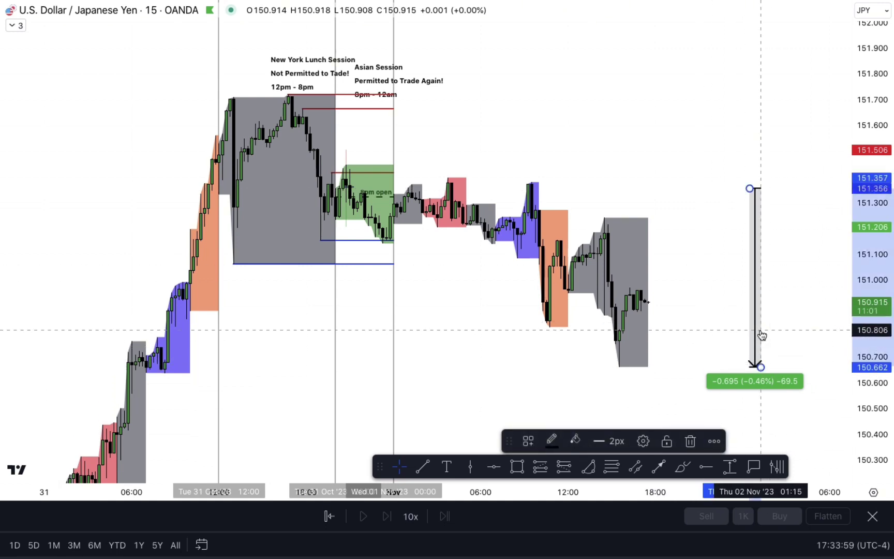
pyautogui.press('Delete')
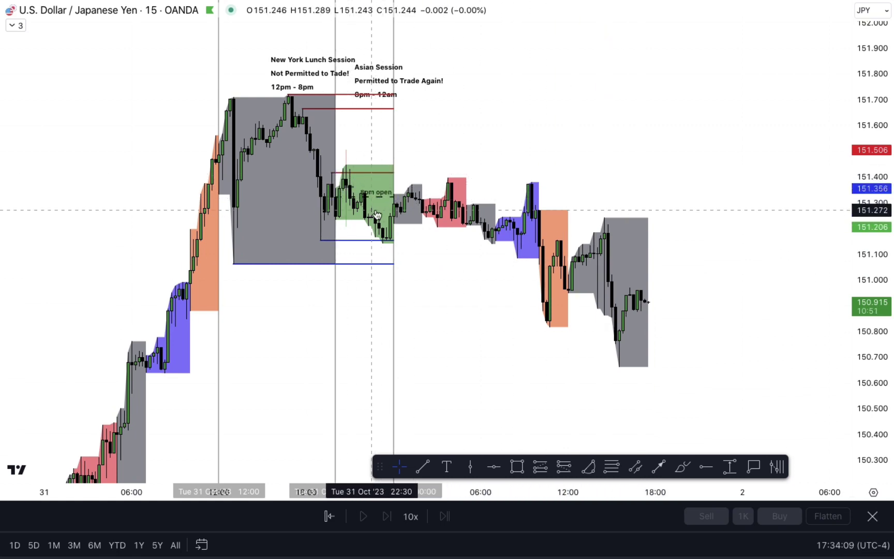
# Examine the New York lunch and Asian sessions on the 15-minute chart together with their marked highs, lows and 8pm open
pyautogui.moveTo(475, 131); pyautogui.dragTo(748, 152)
pyautogui.scroll(3, 750, 152)
pyautogui.scroll(2, 750, 153)
pyautogui.moveTo(680, 159); pyautogui.dragTo(795, 228)
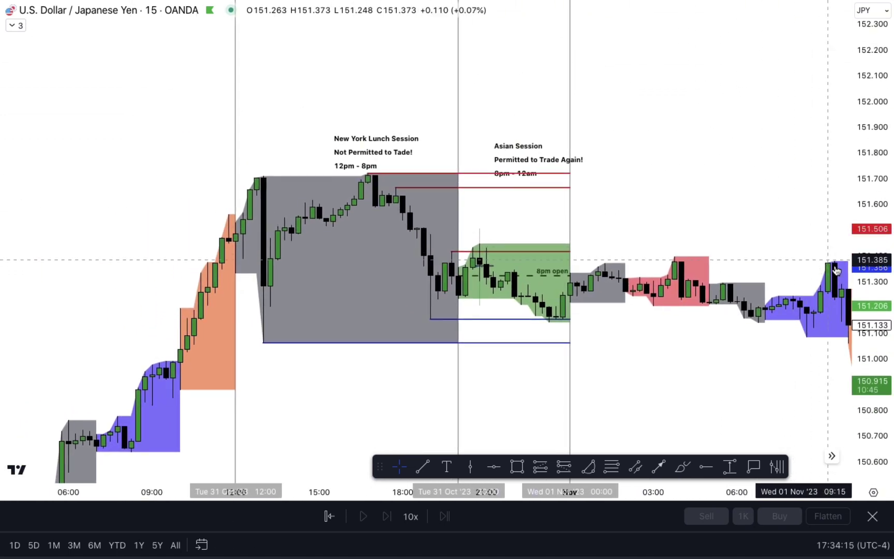
pyautogui.moveTo(873, 285); pyautogui.dragTo(874, 136)
pyautogui.scroll(-2, 707, 186)
pyautogui.moveTo(707, 185); pyautogui.dragTo(695, 221)
pyautogui.scroll(3, 751, 142)
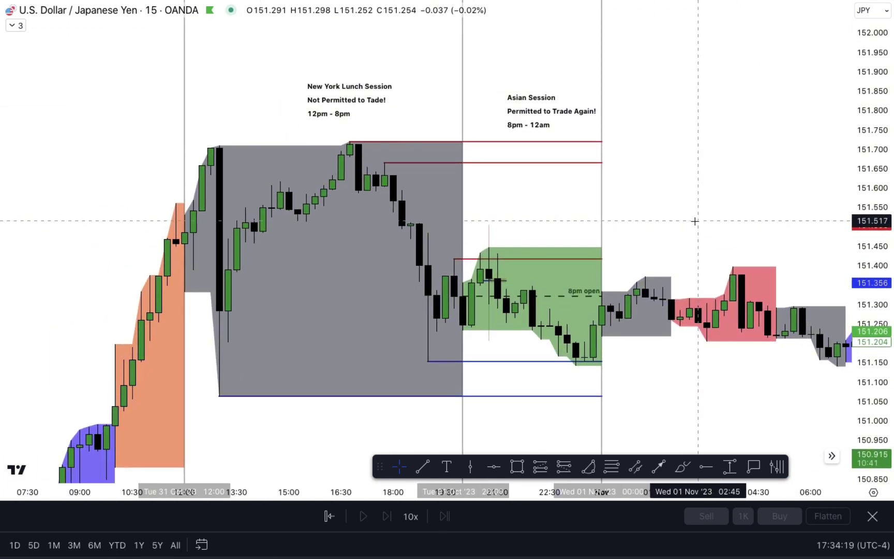